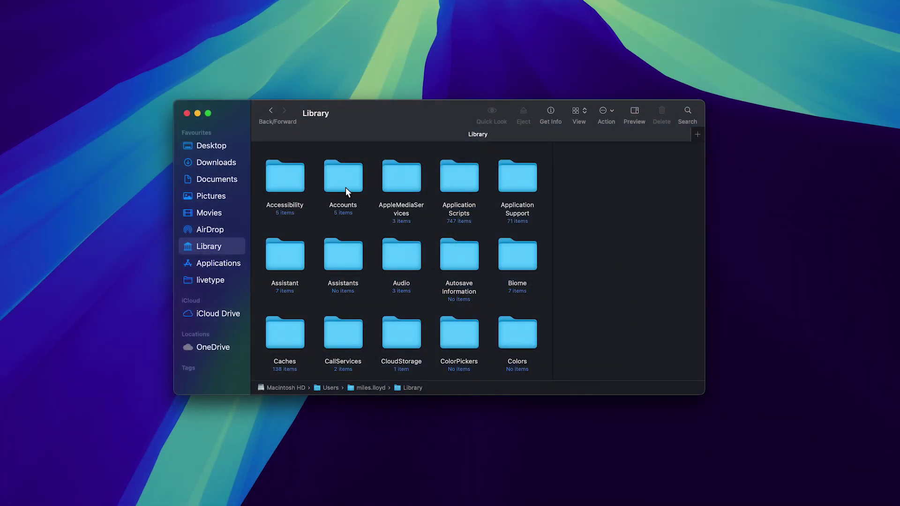
- Browse the Accounts, AppleMediaServices and Application Scripts folders, then bring up the Original ICO and PNGs window
click(345, 188)
click(401, 185)
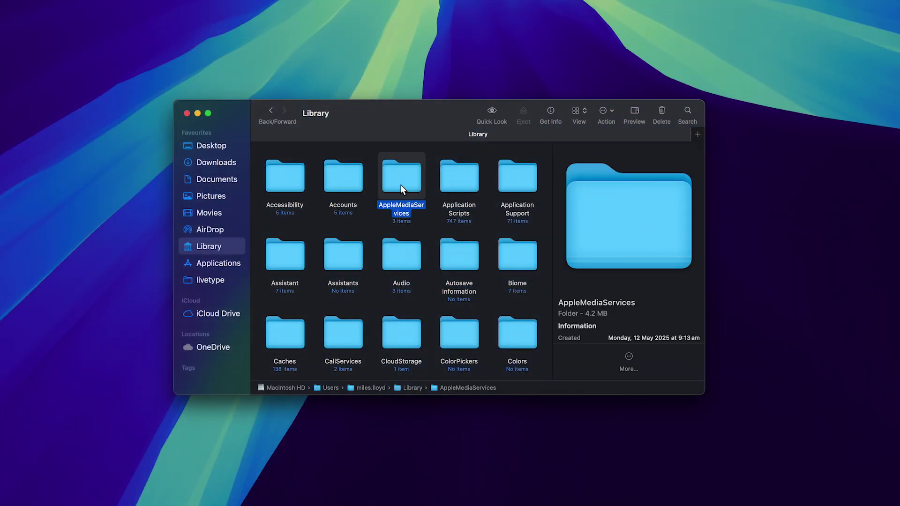
click(463, 182)
click(485, 223)
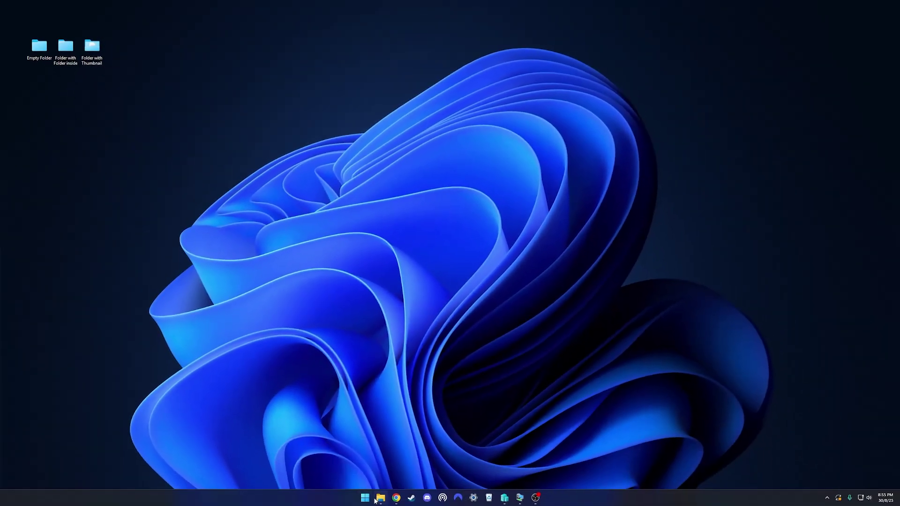
click(379, 499)
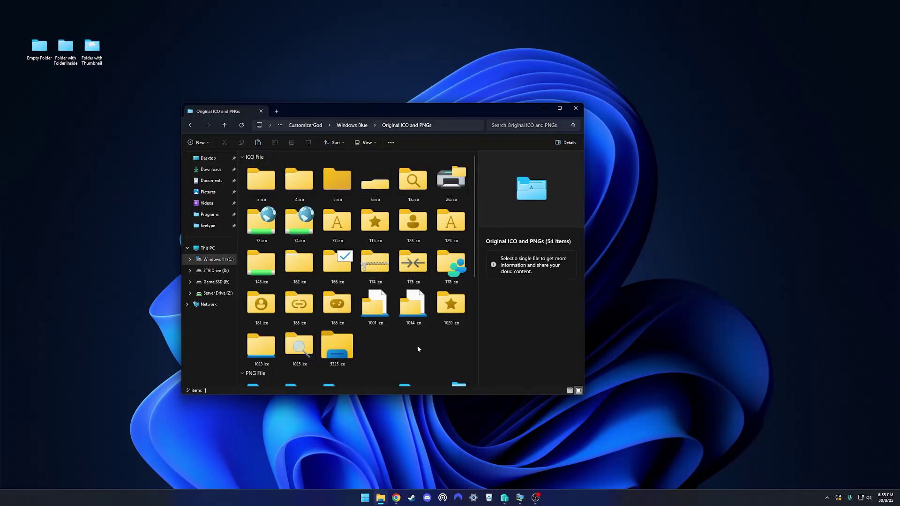
- Launch Adobe Photoshop 2025 and open 3.ico in it as a 256 x 256 image
key(alt+space)
text(icon)
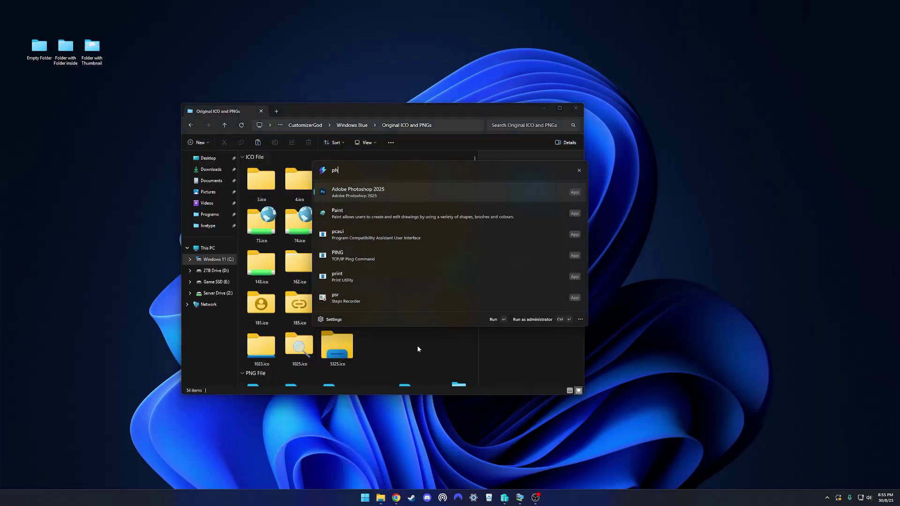
key(Escape)
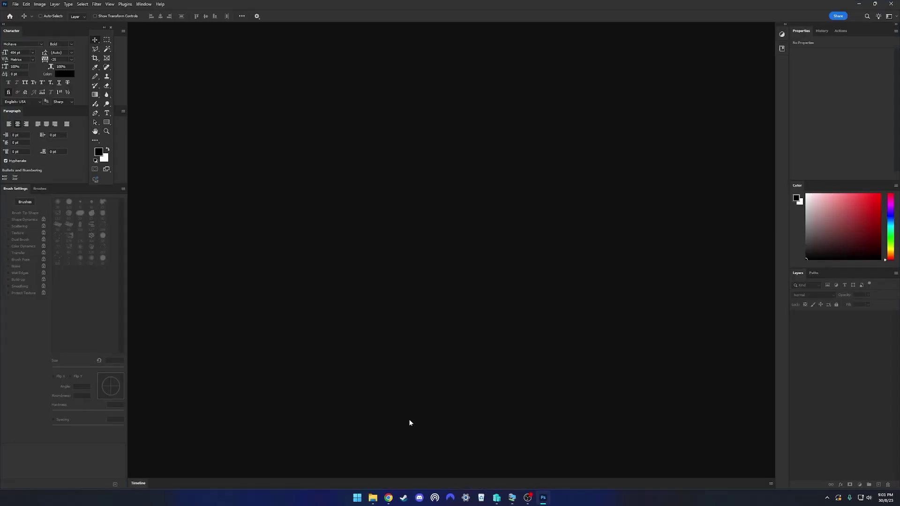
click(373, 498)
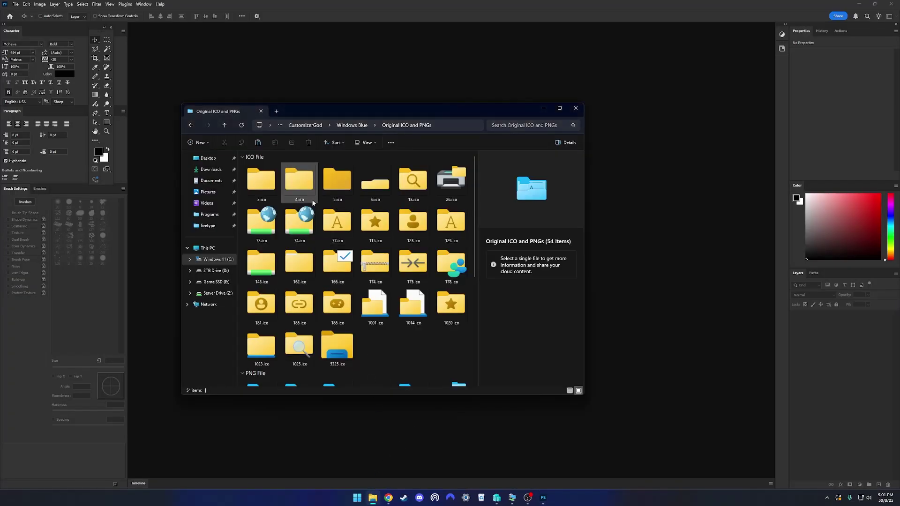
right_click(263, 177)
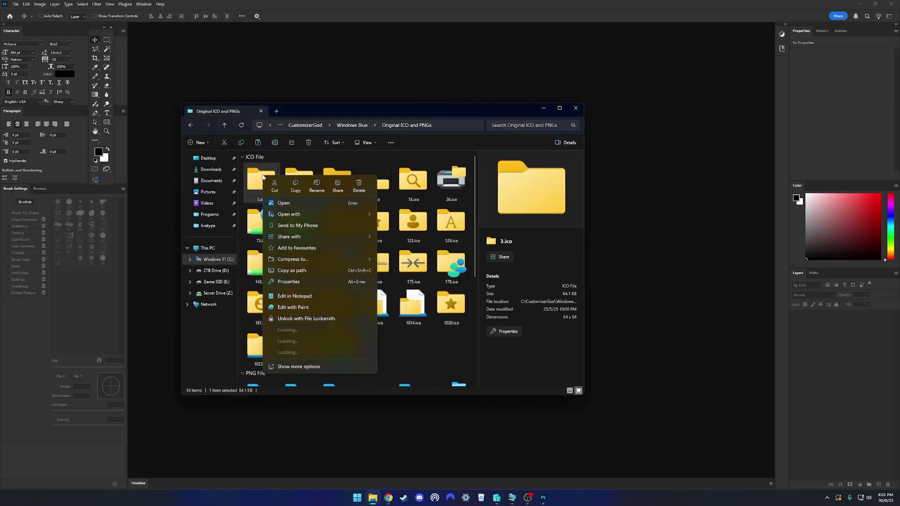
mouse_move(364, 217)
click(415, 215)
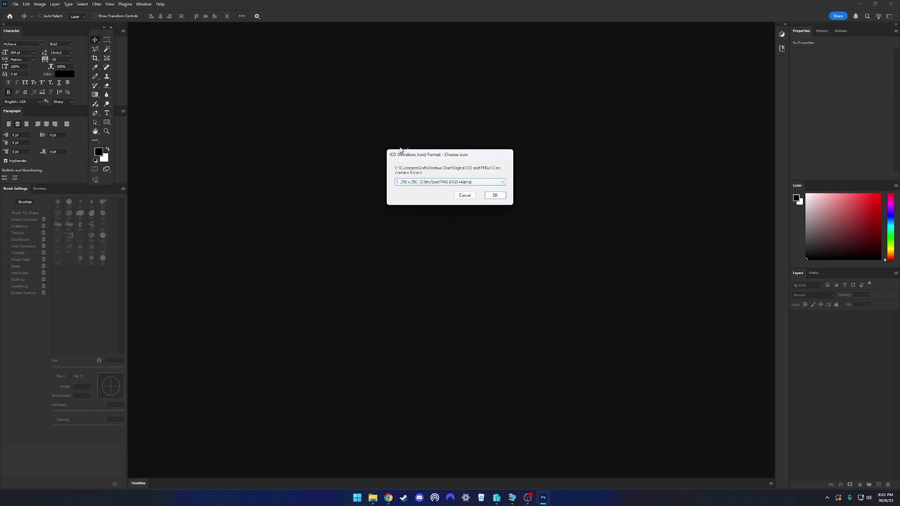
click(495, 196)
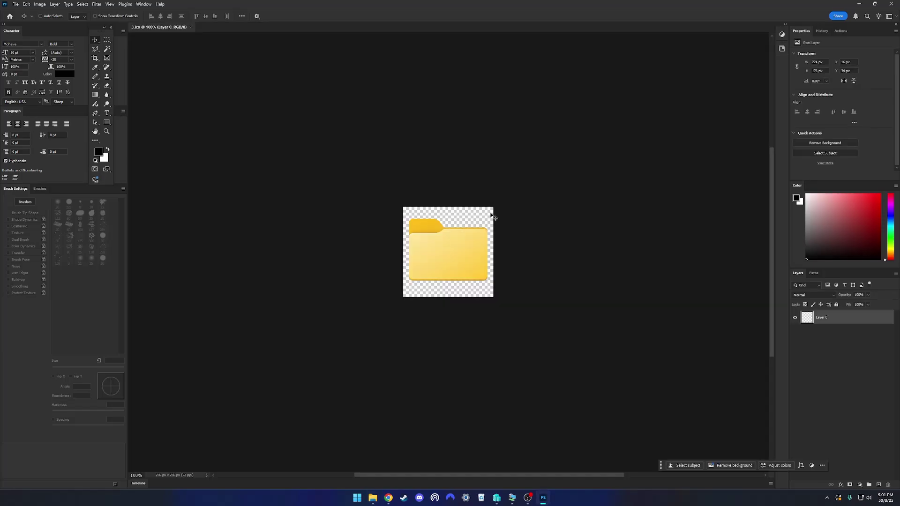
- Open 178.ico in Photoshop too, then return to the 3.ico document and dismiss the announcement
click(373, 497)
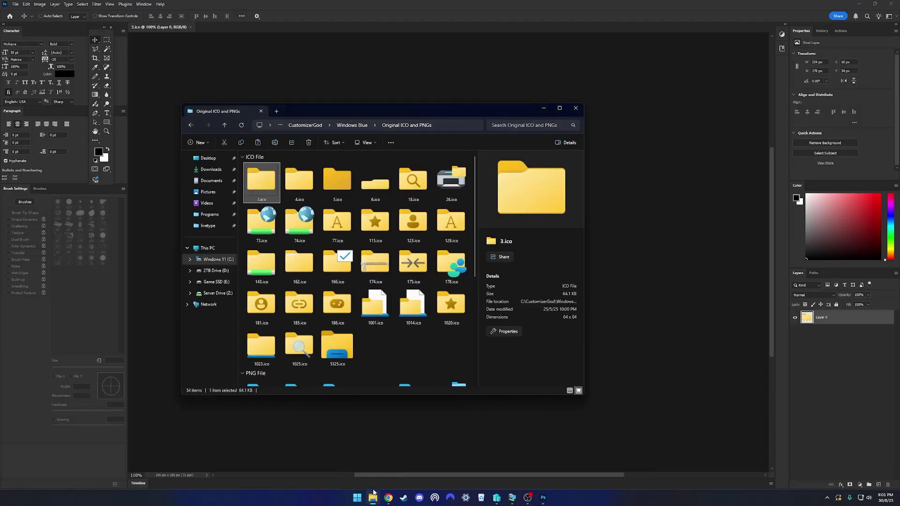
scroll(409, 331, up, 4)
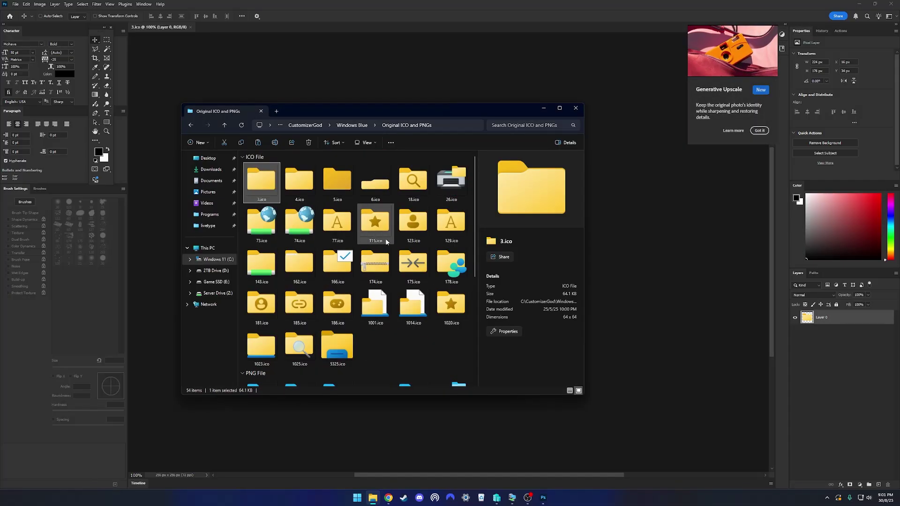
right_click(448, 263)
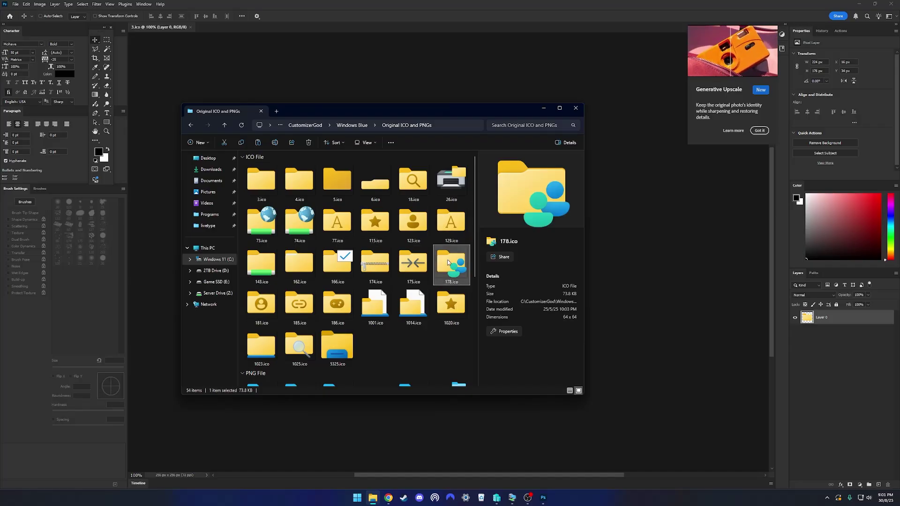
mouse_move(496, 89)
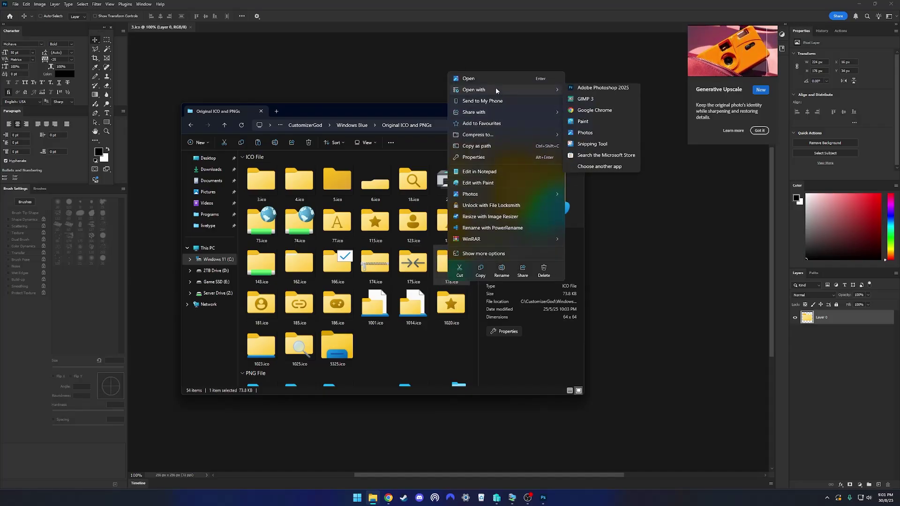
click(585, 91)
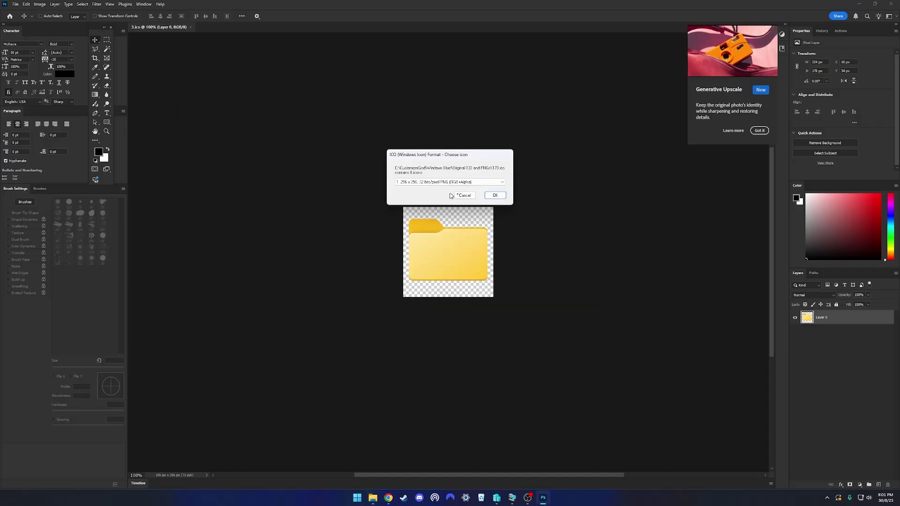
click(494, 195)
click(160, 27)
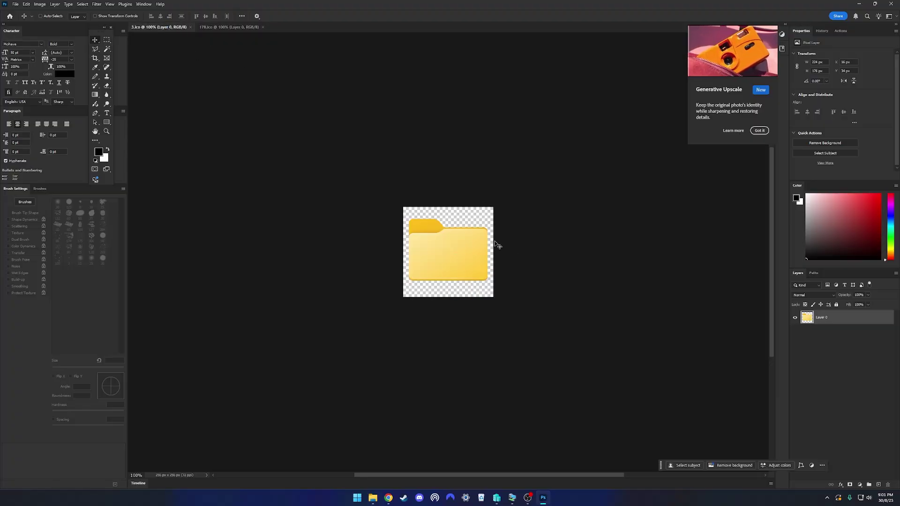
scroll(474, 253, up, 5)
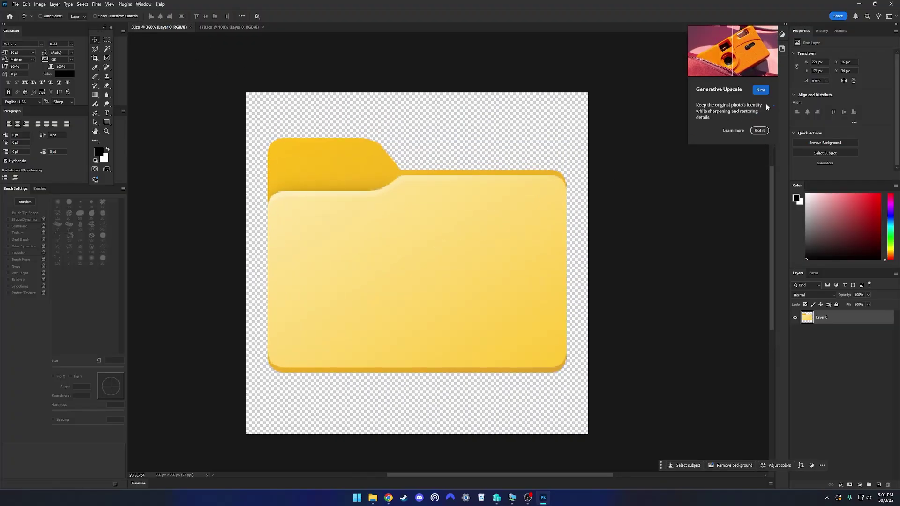
click(759, 131)
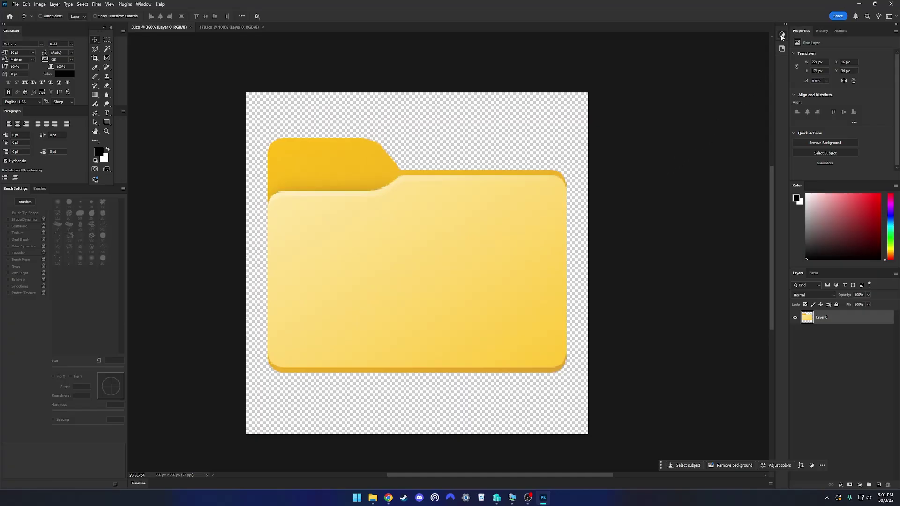
- Search Coolors palettes for purple and copy a purple swatch from the Bold Hues palette
key(alt+Tab)
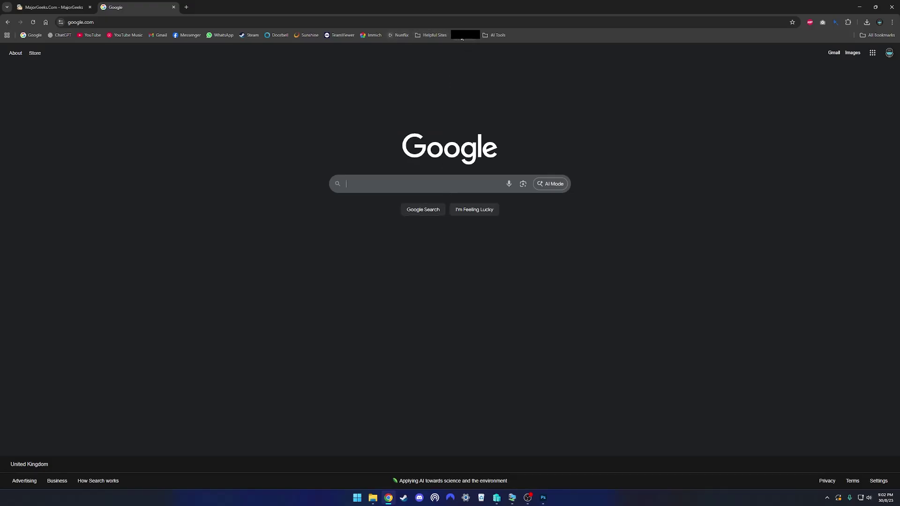
click(434, 35)
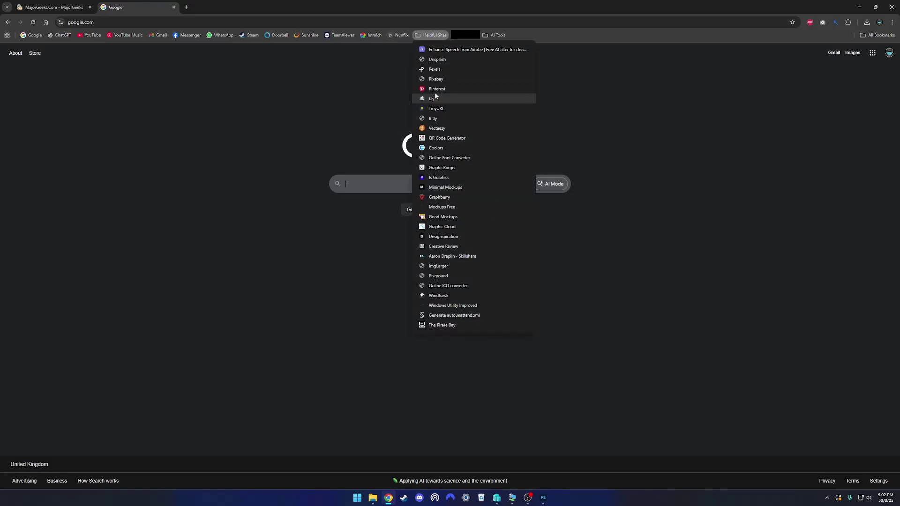
click(445, 148)
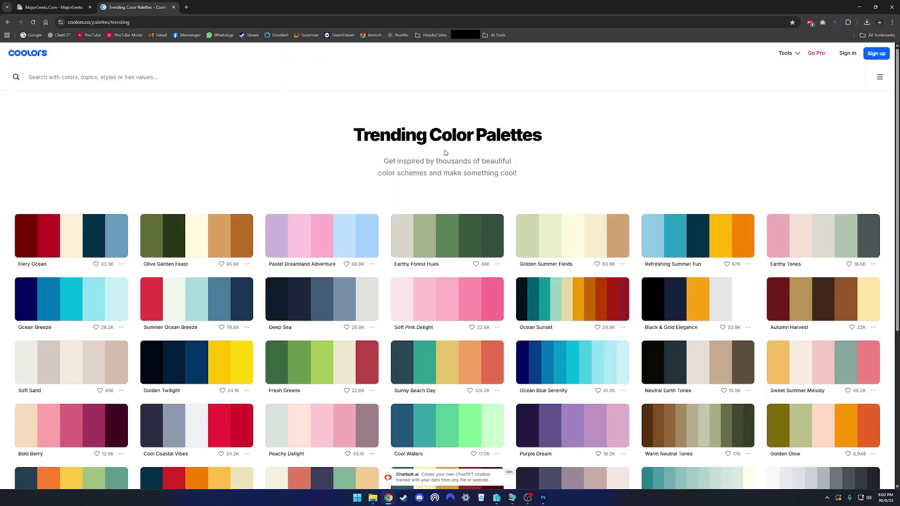
click(156, 78)
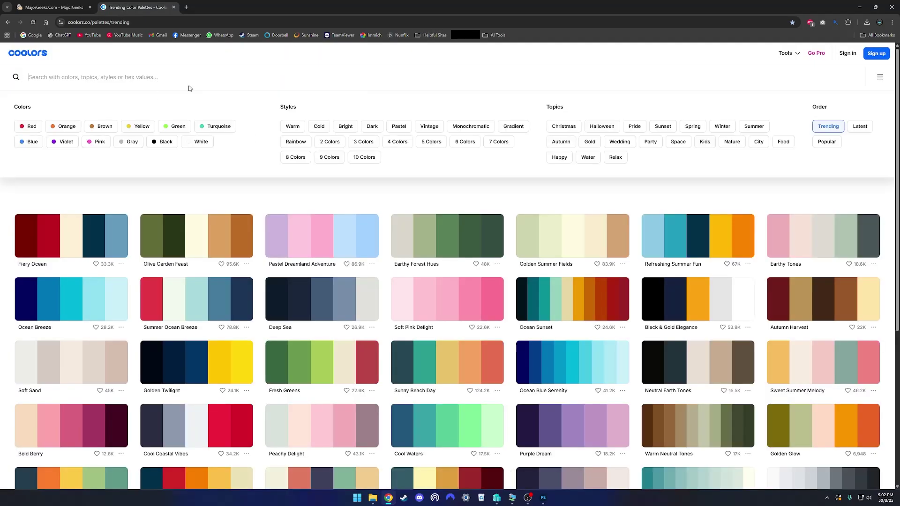
text(purple)
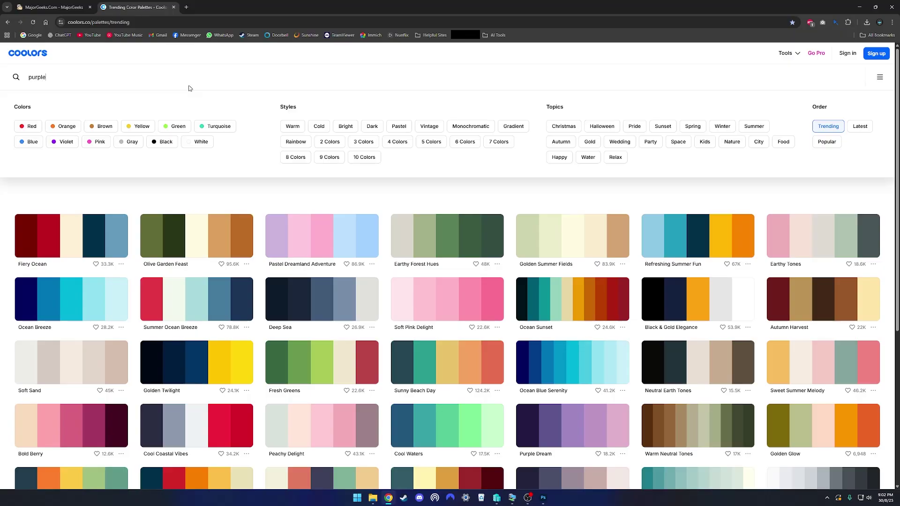
key(Return)
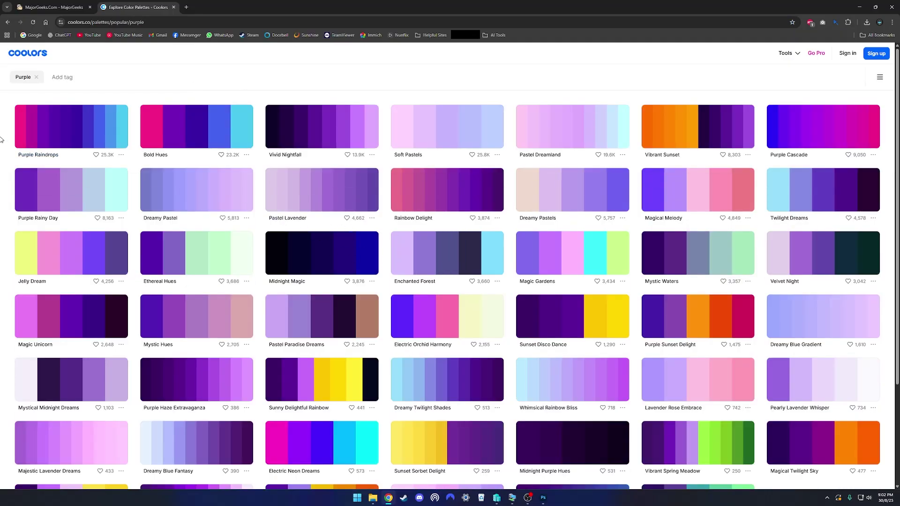
click(174, 128)
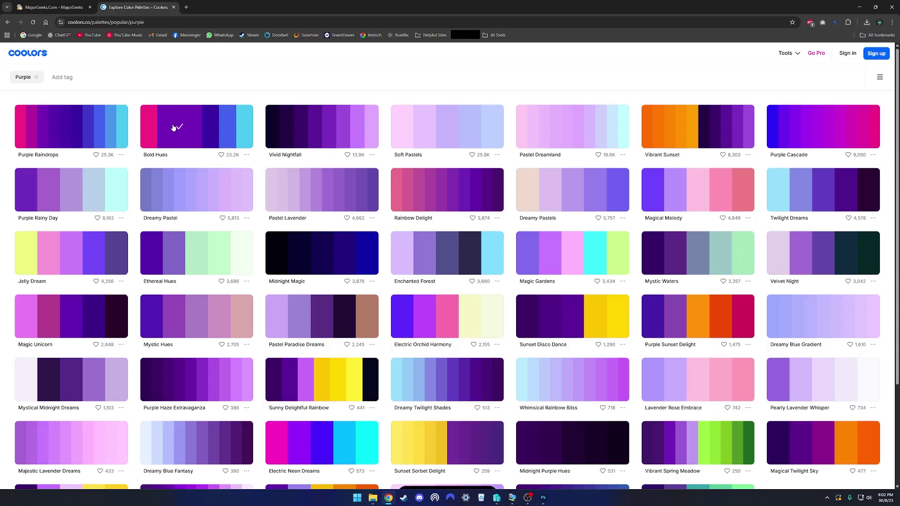
- Paint a purple #7209b7 sample dot with a 61 px brush on a new layer
click(542, 499)
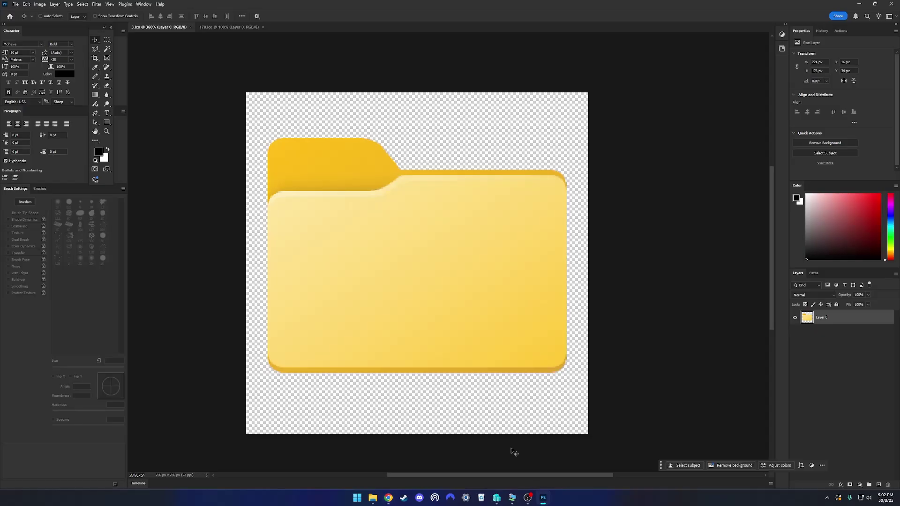
key(b)
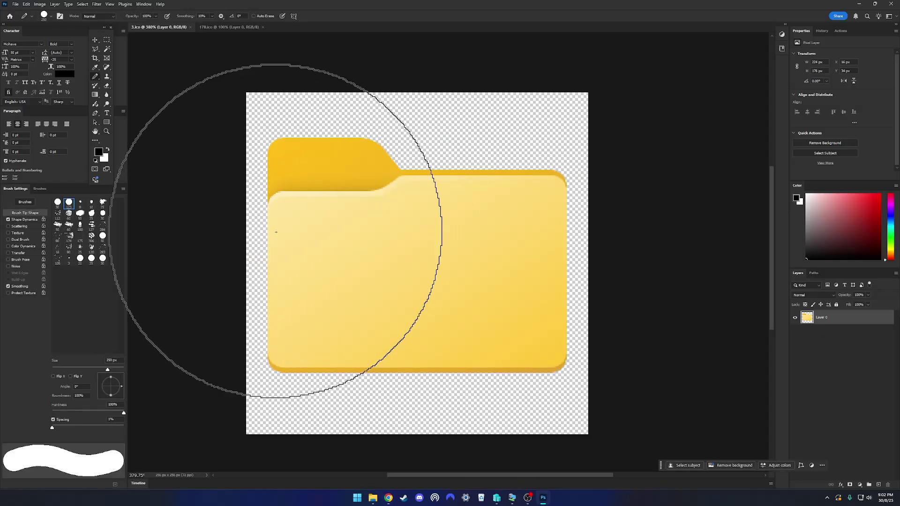
drag(428, 239, 305, 237)
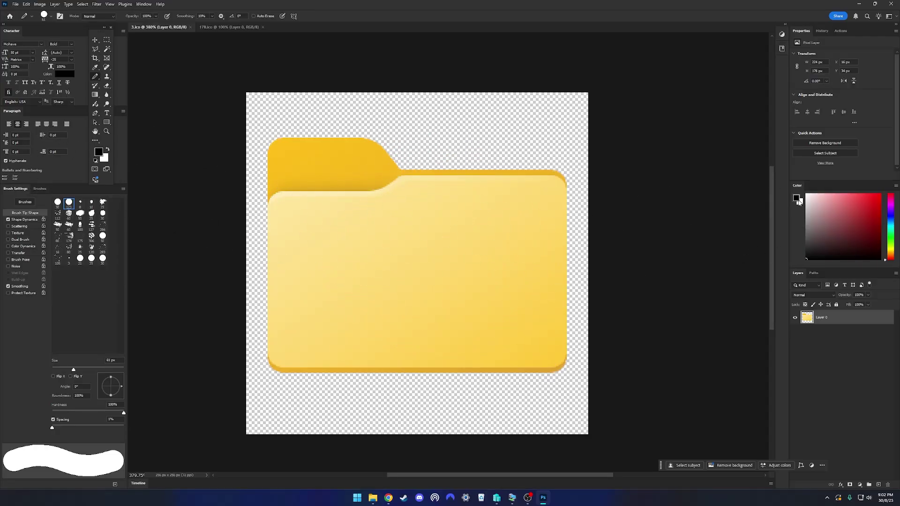
click(99, 152)
key(ctrl+v)
click(371, 124)
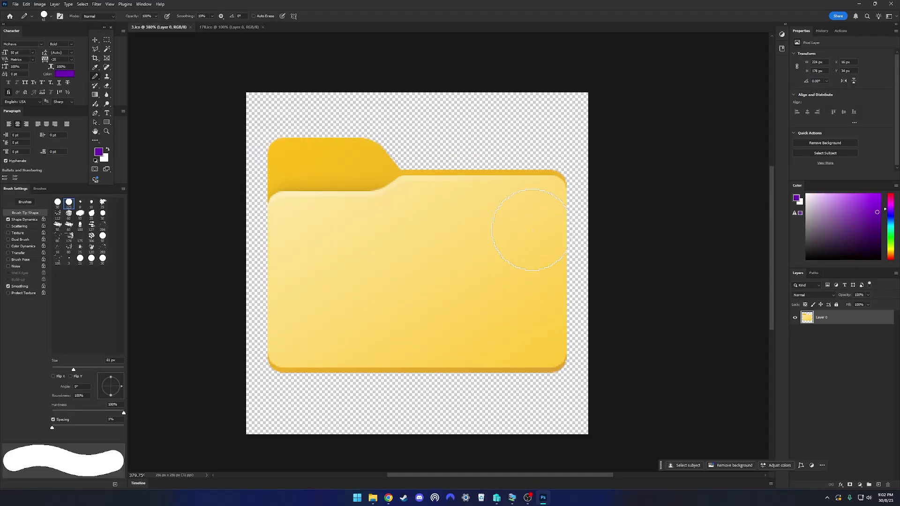
click(879, 485)
click(403, 277)
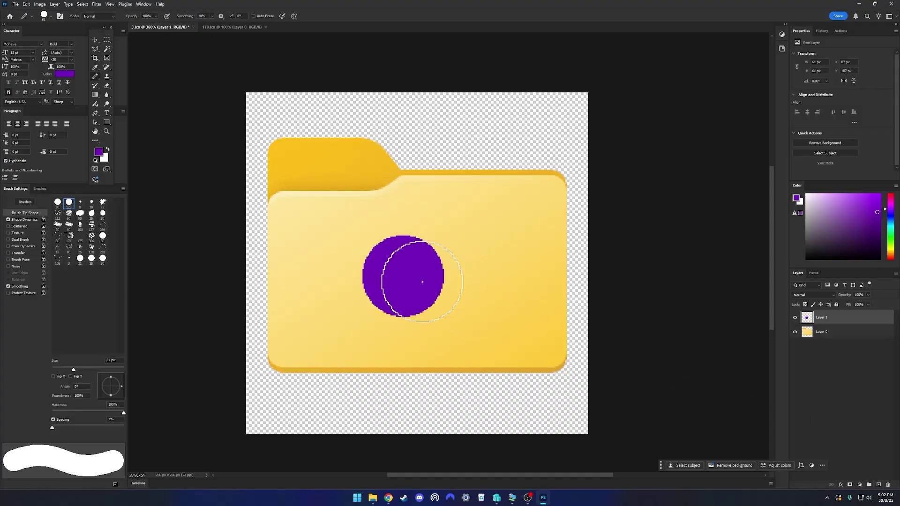
key(ctrl+z)
click(453, 135)
- Add a Hue/Saturation adjustment above Layer 0 and shift the folder's hue to purple
key(v)
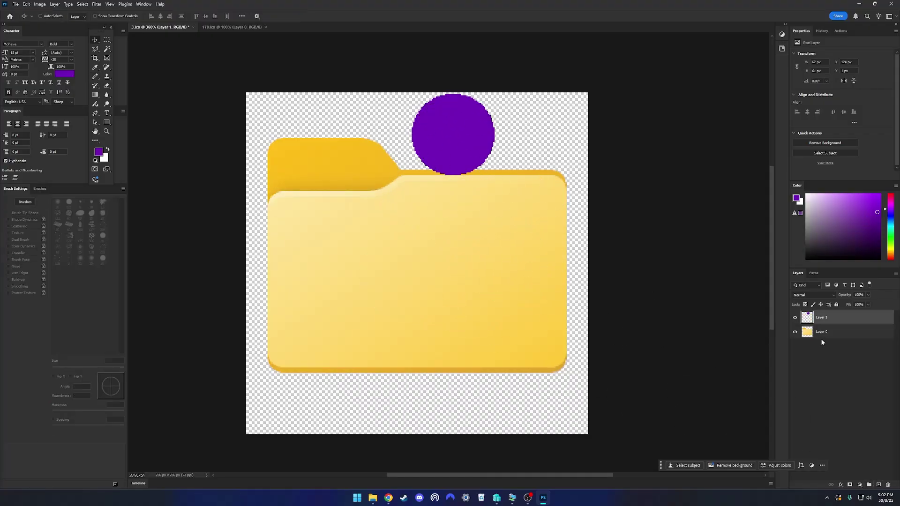
click(837, 332)
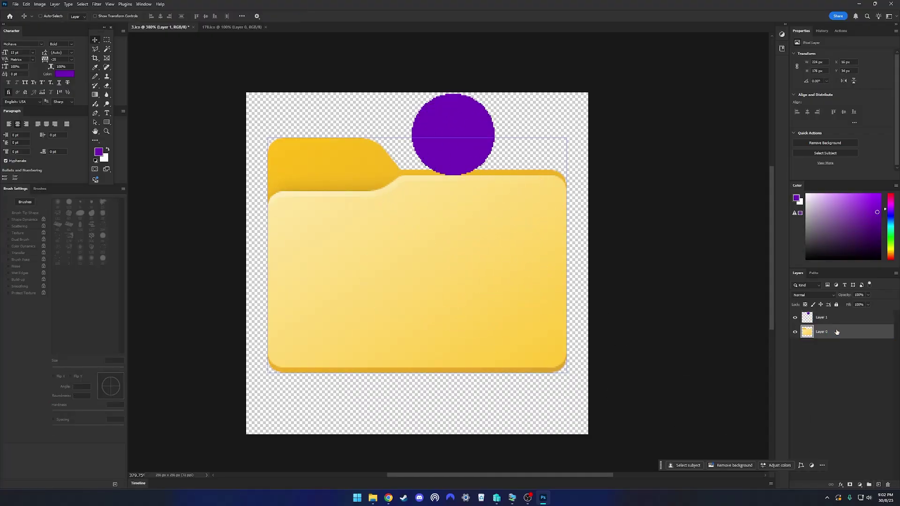
click(782, 34)
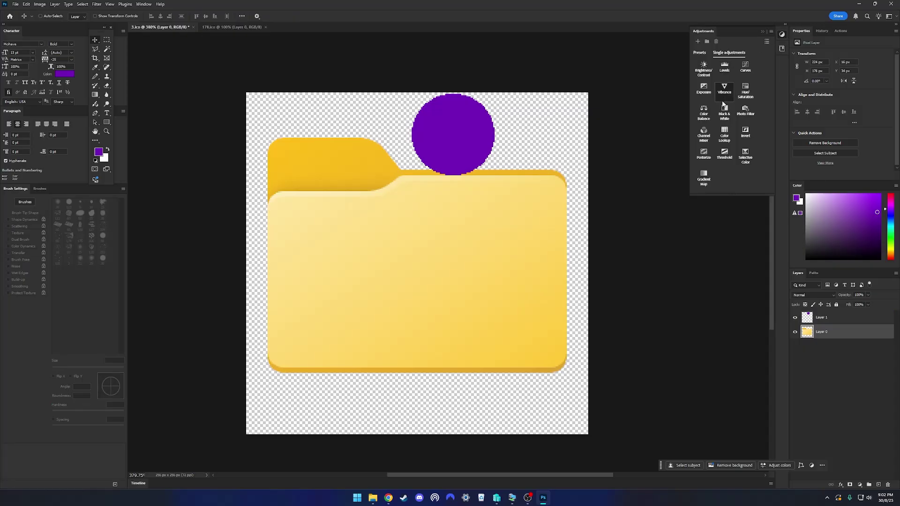
click(745, 92)
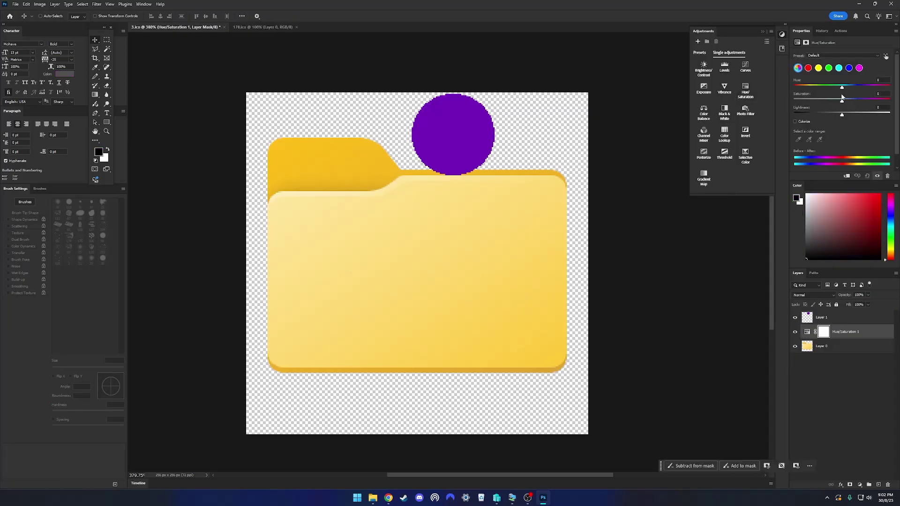
drag(842, 91, 805, 89)
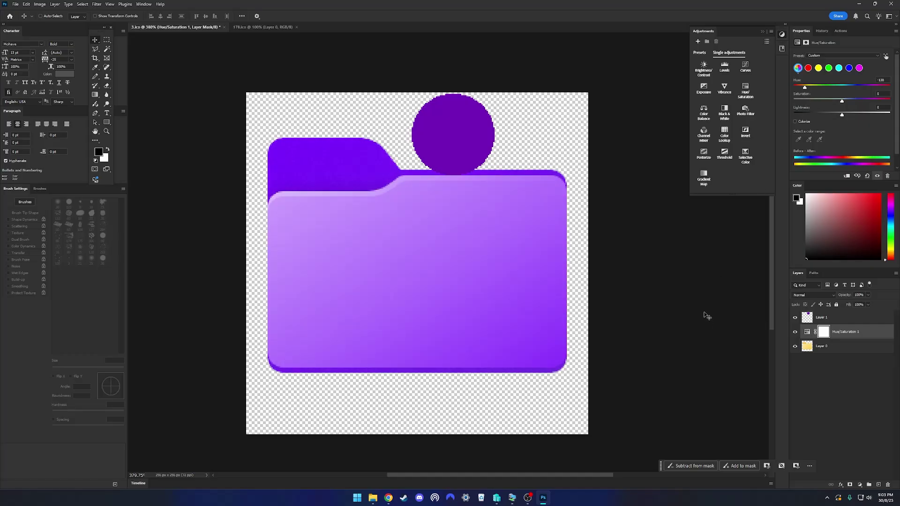
click(849, 318)
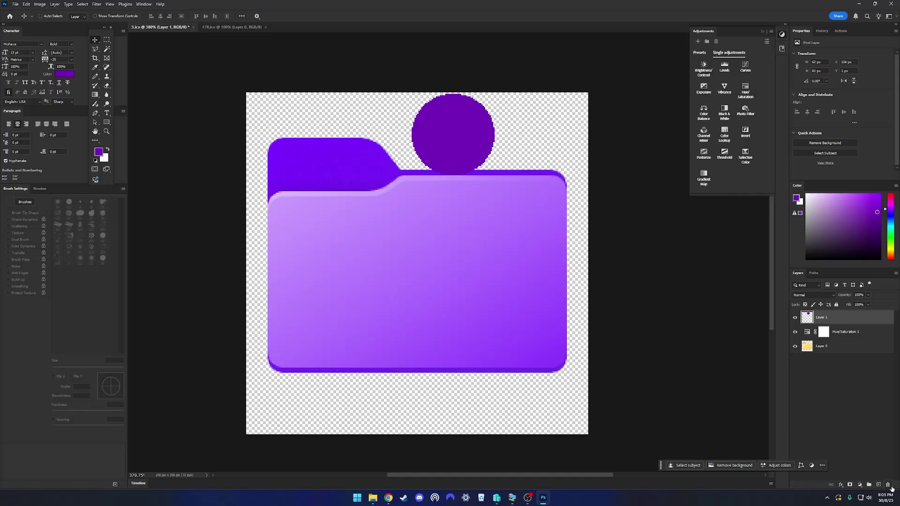
- Delete the purple sample circle layer from the 3.ico document
click(889, 486)
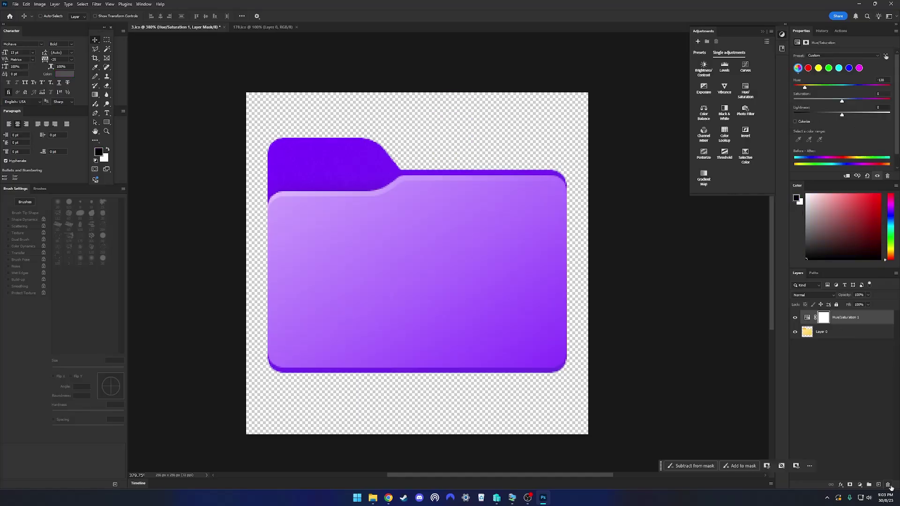
shift+click(839, 332)
right_click(823, 334)
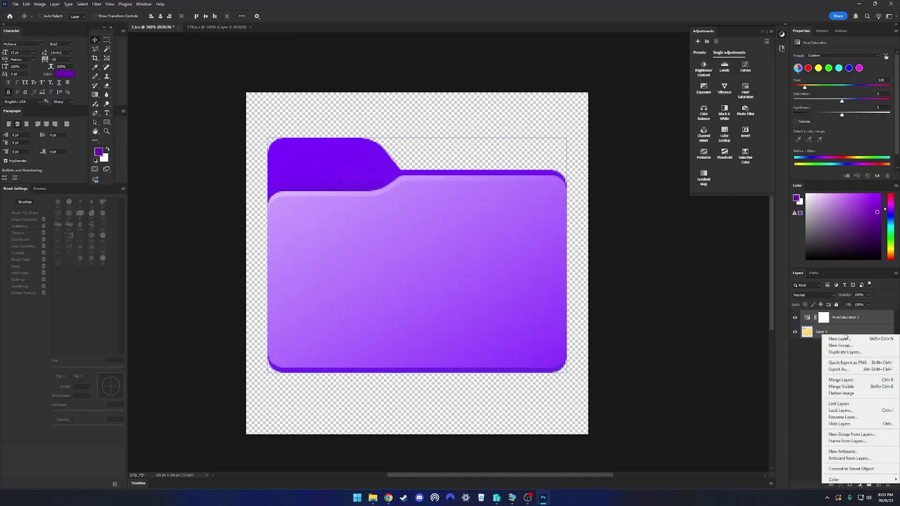
key(Escape)
- On 178.ico, fit it to the window and add a Hue/Saturation adjustment with Hue -138
key(ctrl+Tab)
key(ctrl+0)
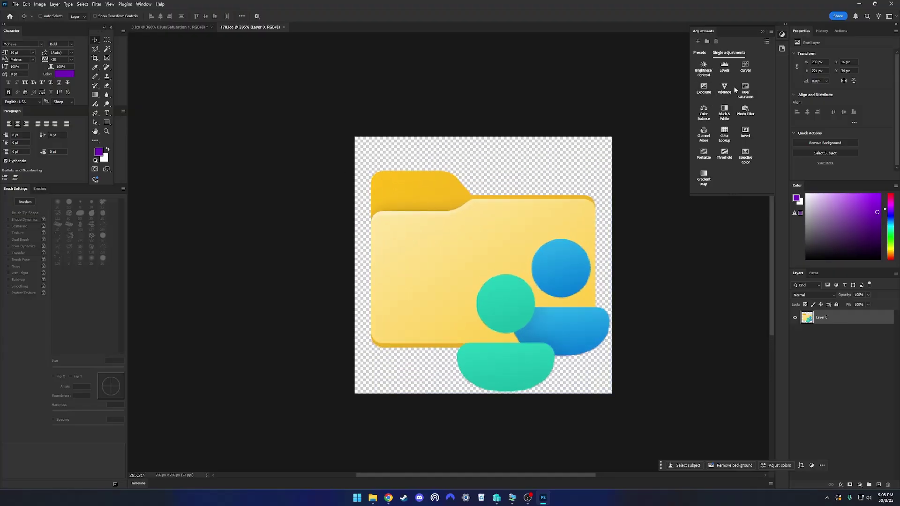
click(748, 97)
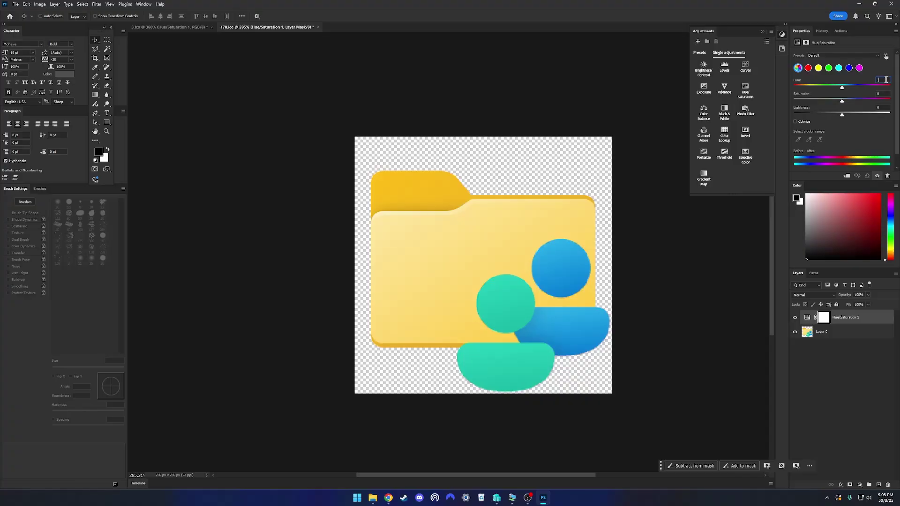
key(Num_Lock)
text(-138)
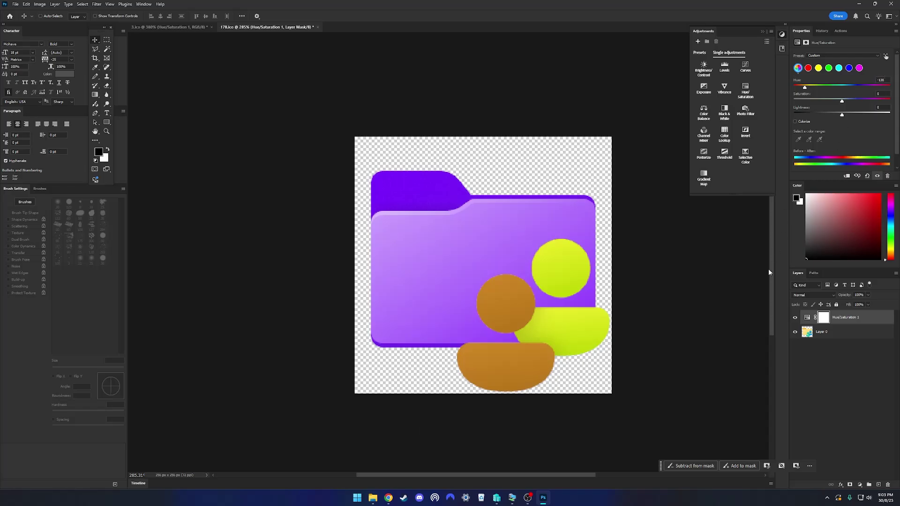
ctrl+click(560, 325)
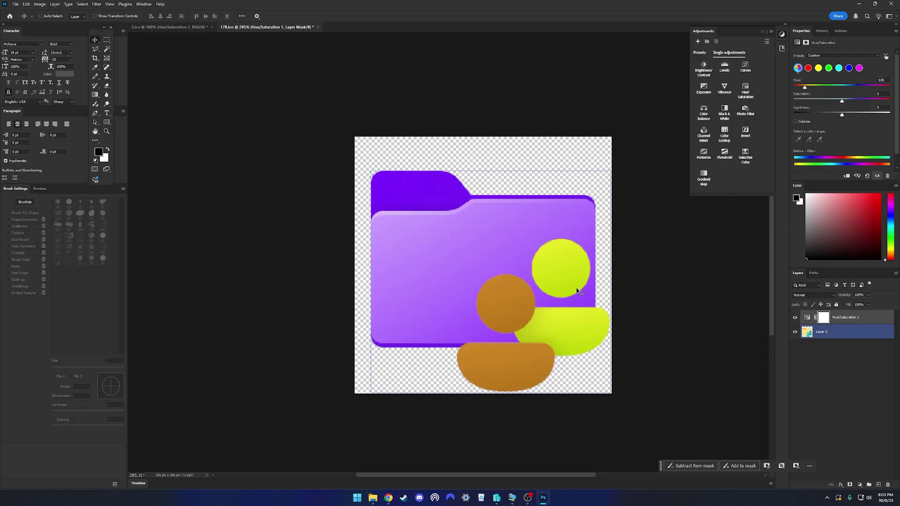
- Hide the Hue/Saturation adjustment on 178.ico to see the original colours
click(795, 322)
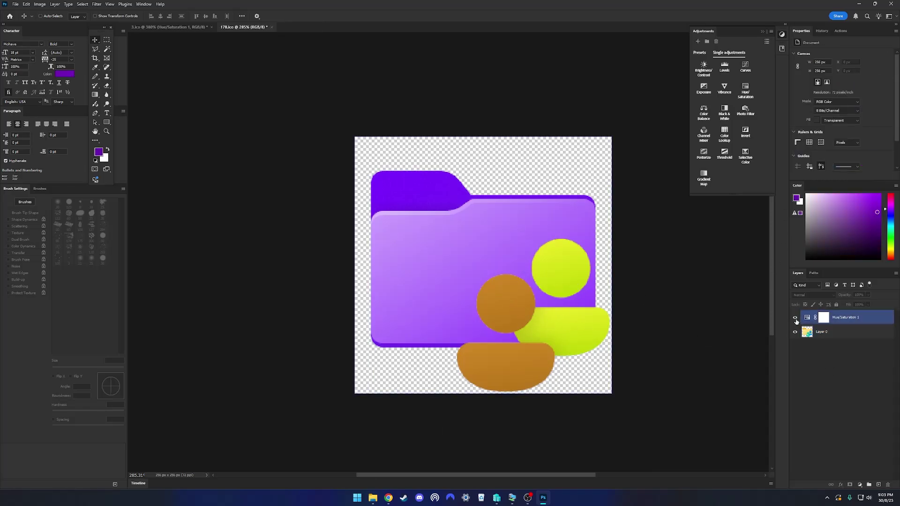
click(796, 319)
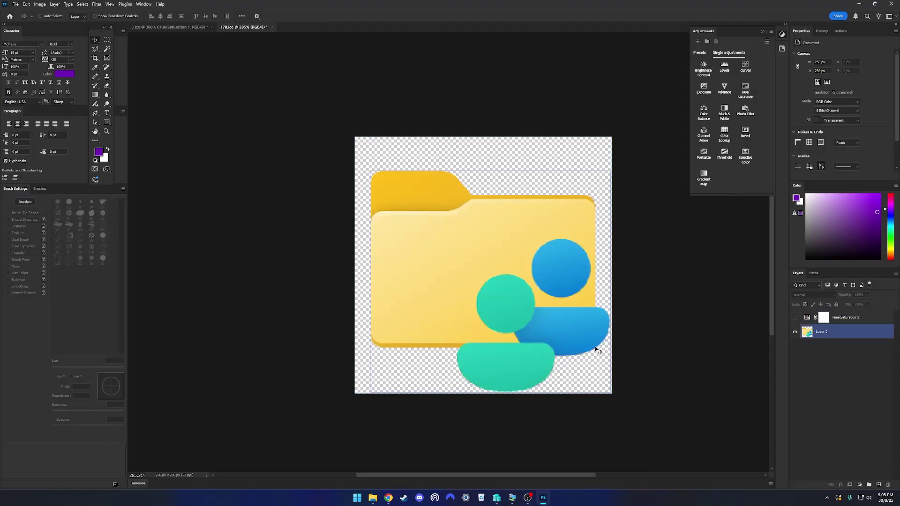
scroll(486, 354, up, 3)
scroll(535, 354, down, 1)
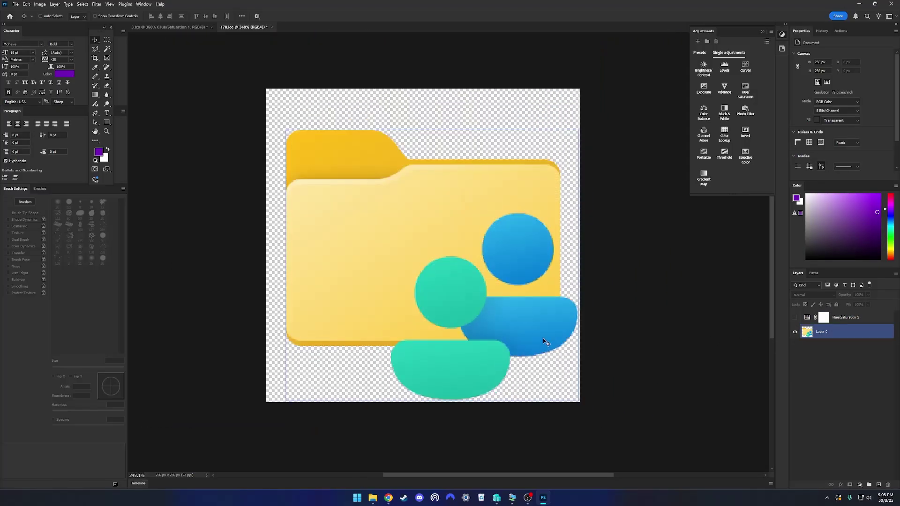
- Magic Wand-select the blue body, blue head and green head on Layer 0
key(w)
click(824, 337)
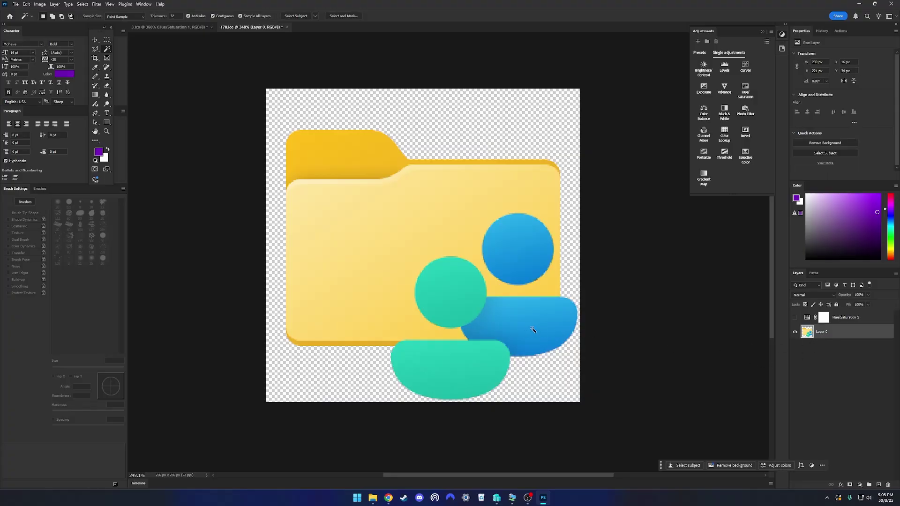
click(533, 331)
shift+click(518, 267)
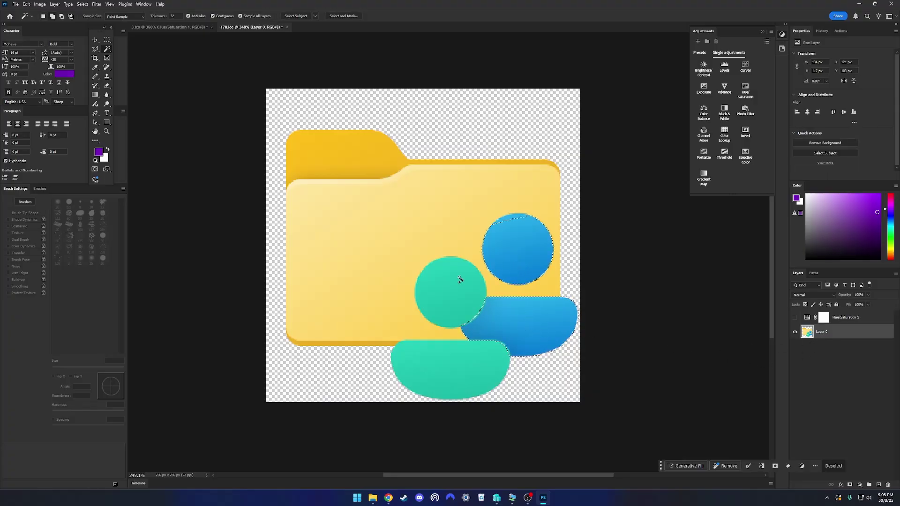
shift+click(460, 279)
- Try a Color Range selection sampling the blue and teal figures, then deselect
key(ctrl+d)
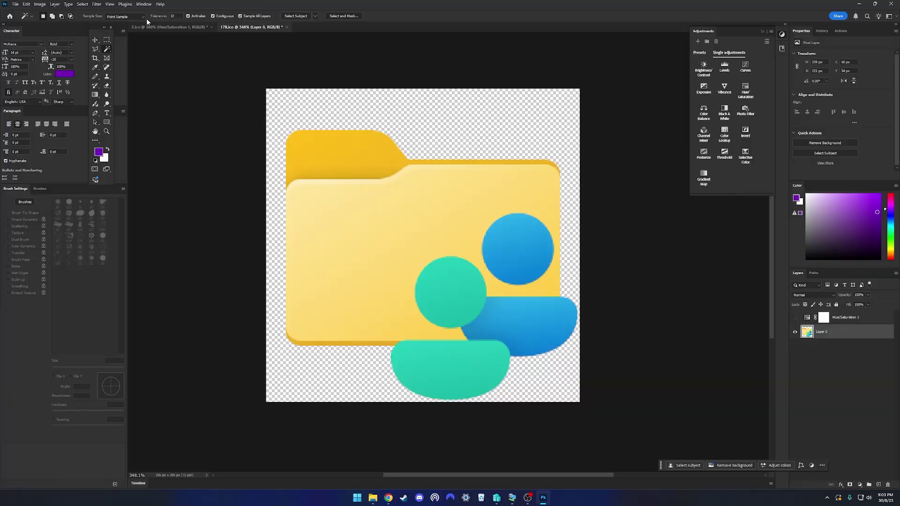
click(96, 4)
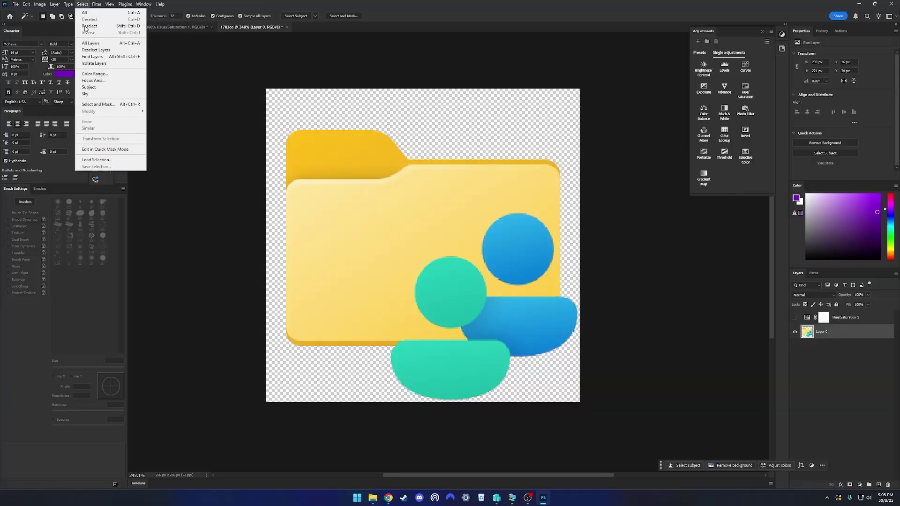
click(96, 74)
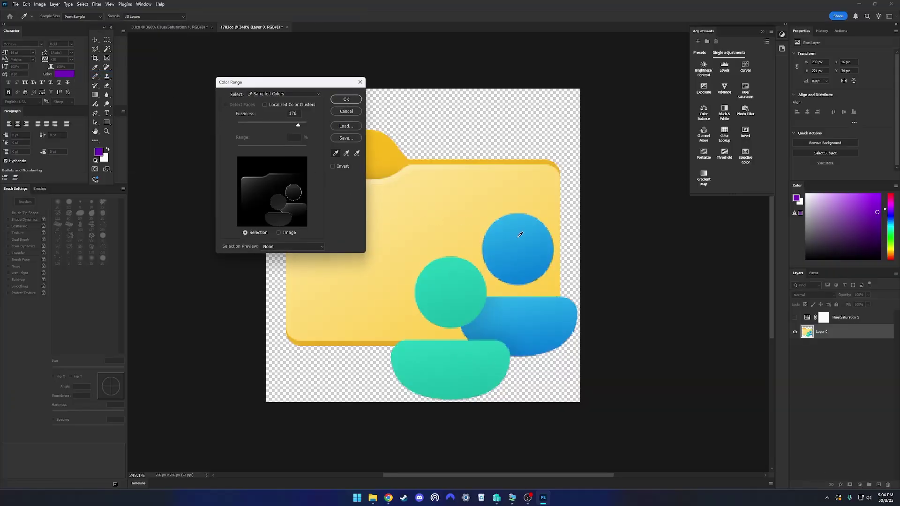
click(520, 236)
click(486, 359)
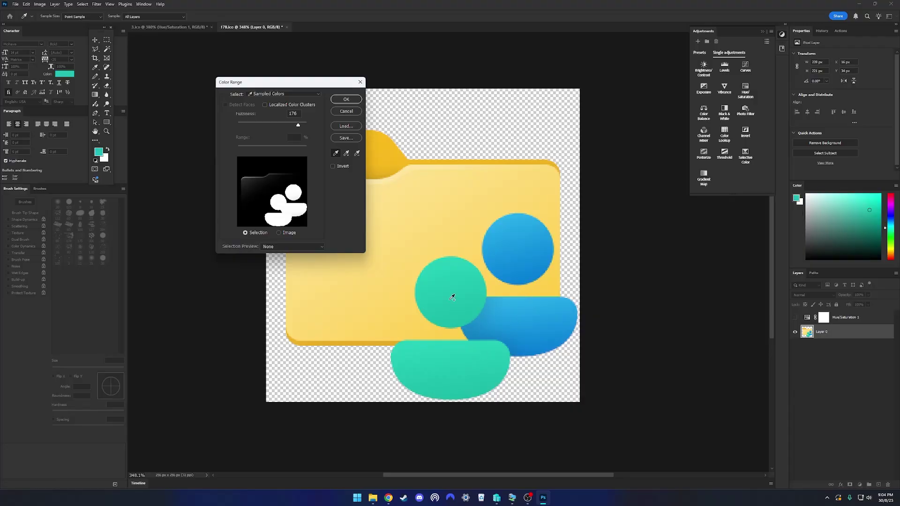
click(346, 99)
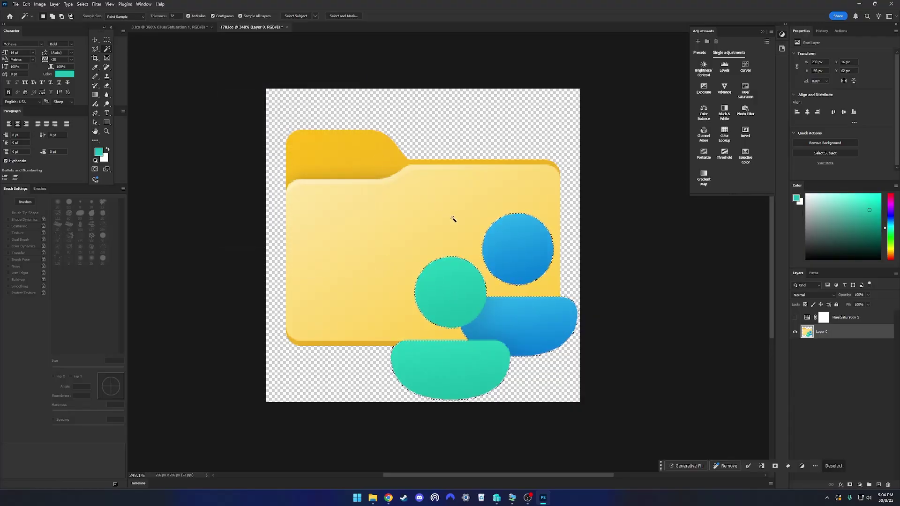
key(ctrl+d)
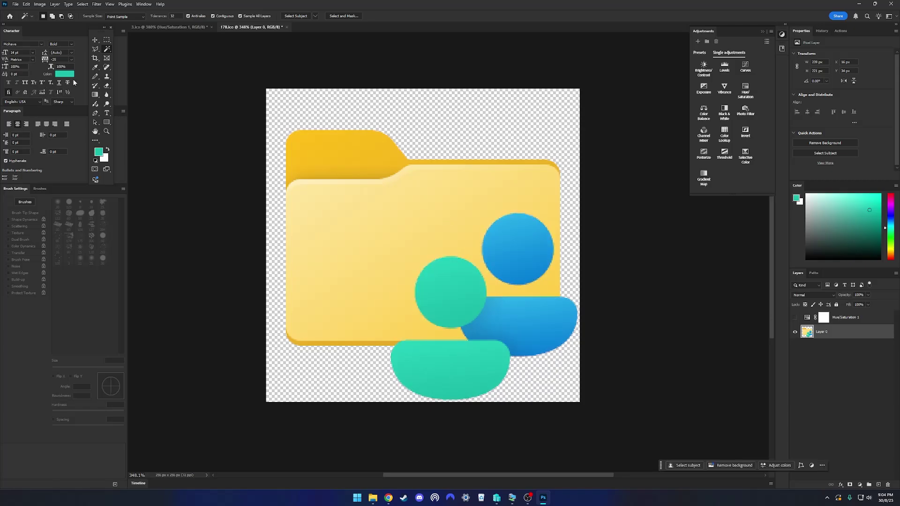
- Try a rectangular marquee around the teal body, then an elliptical one over the blue head
key(m)
drag(377, 400, 541, 348)
key(ctrl+d)
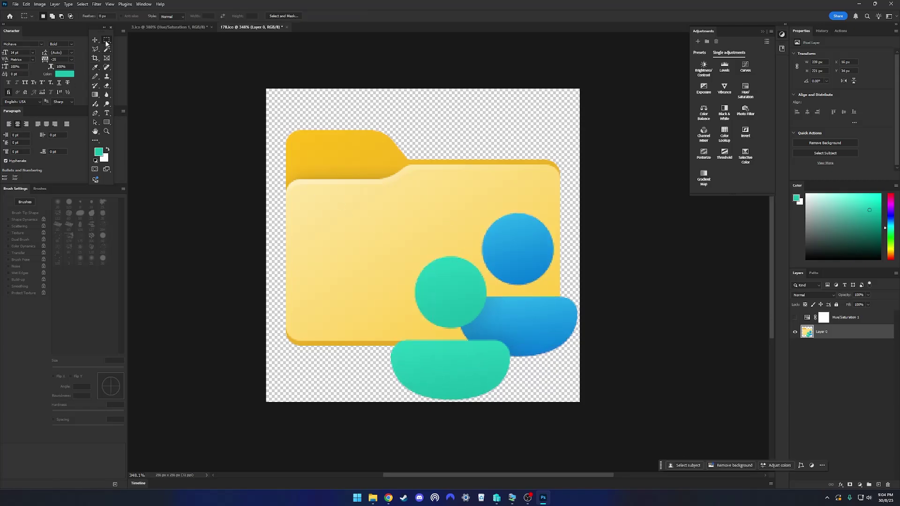
right_click(106, 42)
click(140, 47)
drag(511, 234, 573, 214)
- Select the blue and teal figures with Select > Color Range and zoom in to check edges
click(82, 4)
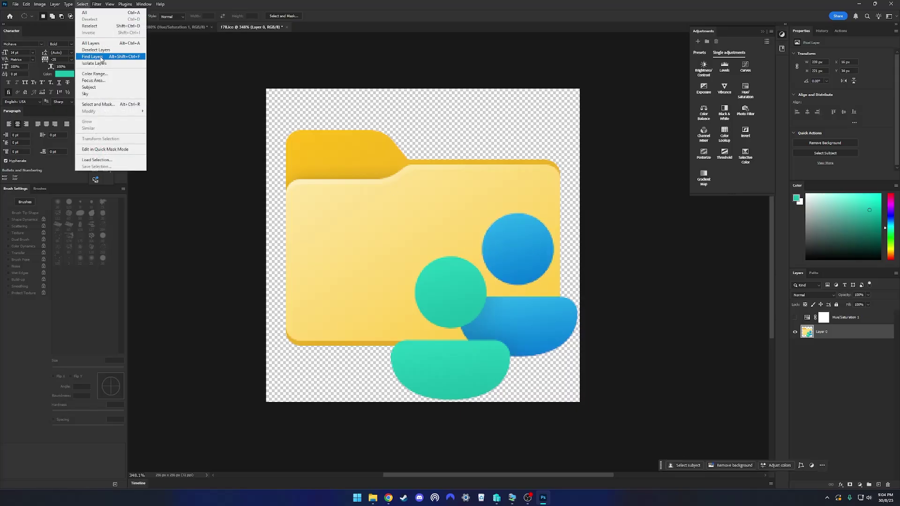
click(100, 74)
click(337, 100)
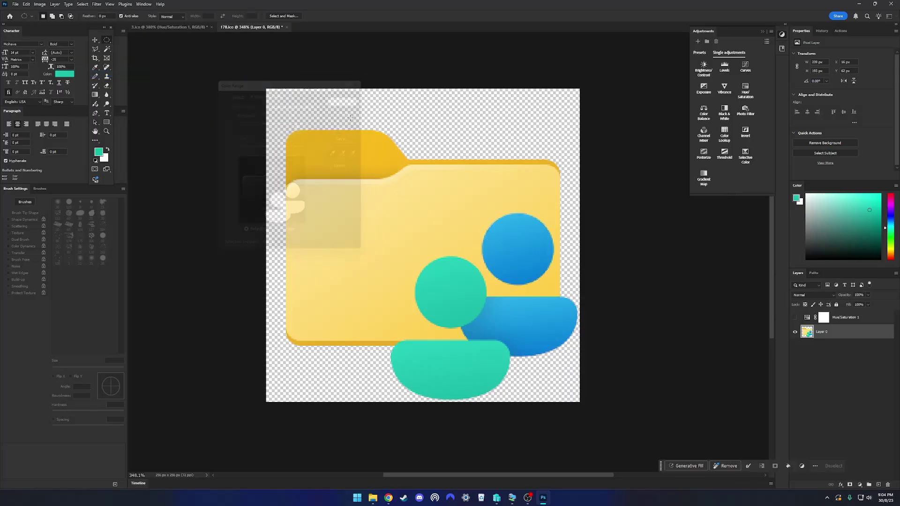
scroll(460, 313, up, 2)
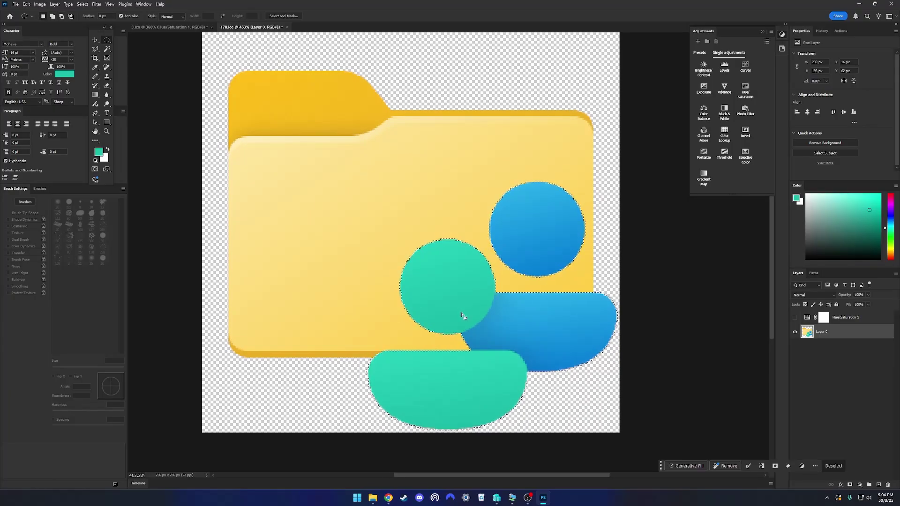
key(shift+m)
scroll(443, 366, up, 2)
scroll(443, 366, up, 3)
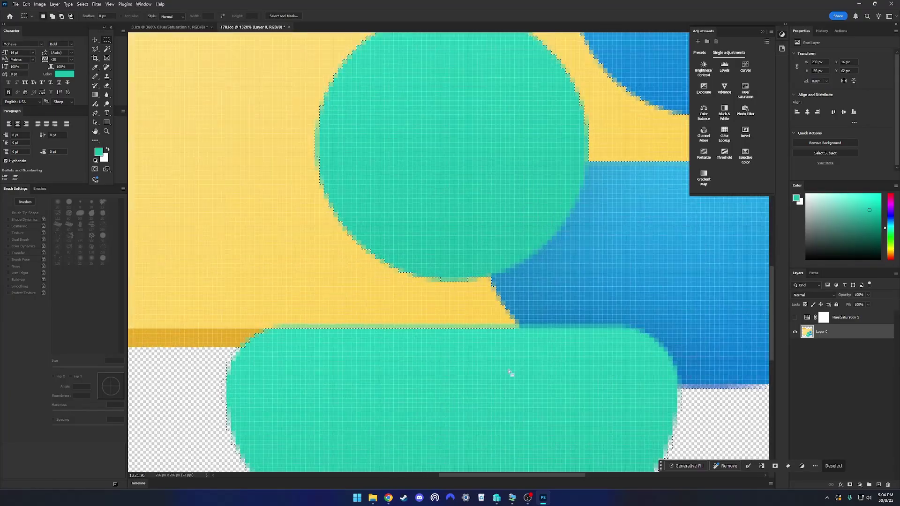
drag(575, 375, 285, 326)
scroll(302, 334, down, 3)
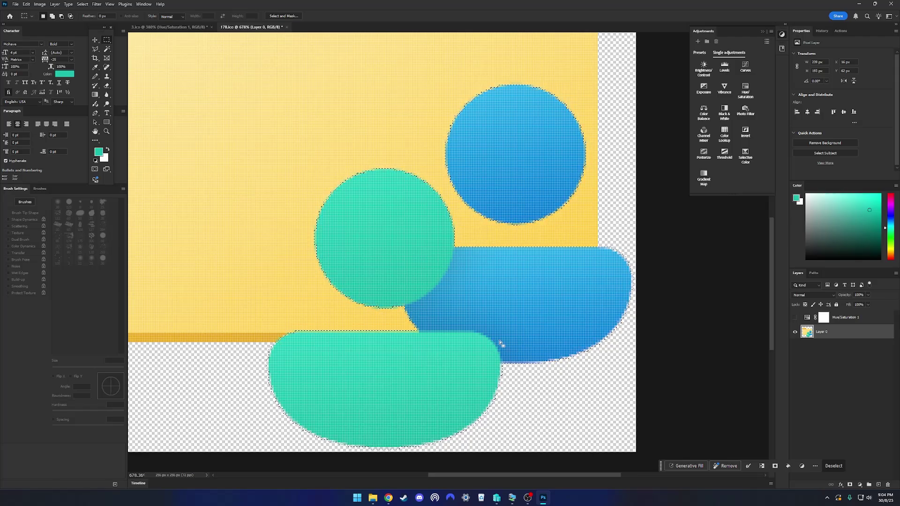
- Brush on the Hue/Saturation mask over the circle and figure to keep them blue and teal
click(825, 319)
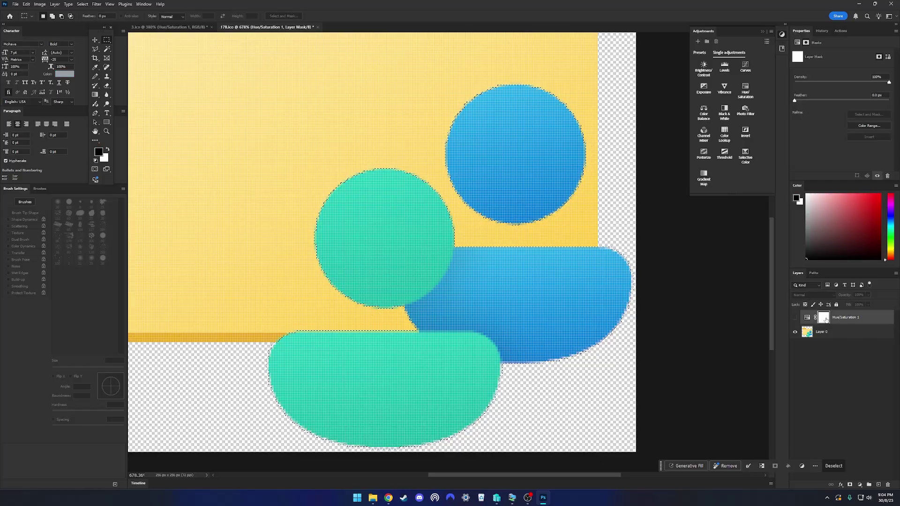
scroll(620, 336, down, 3)
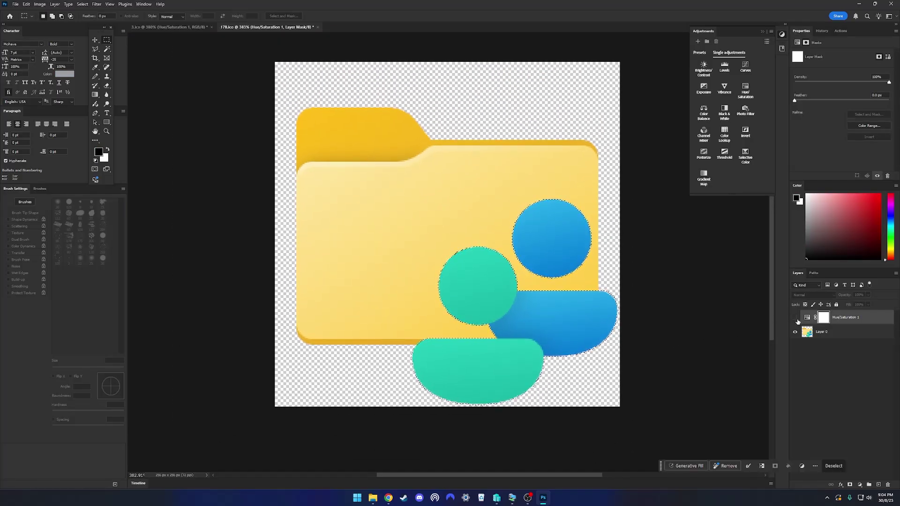
key(ctrl+comma)
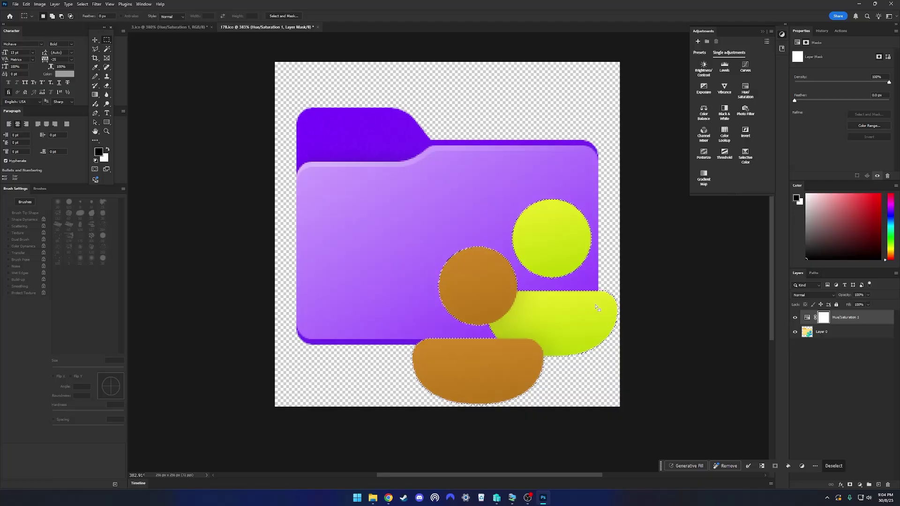
key(b)
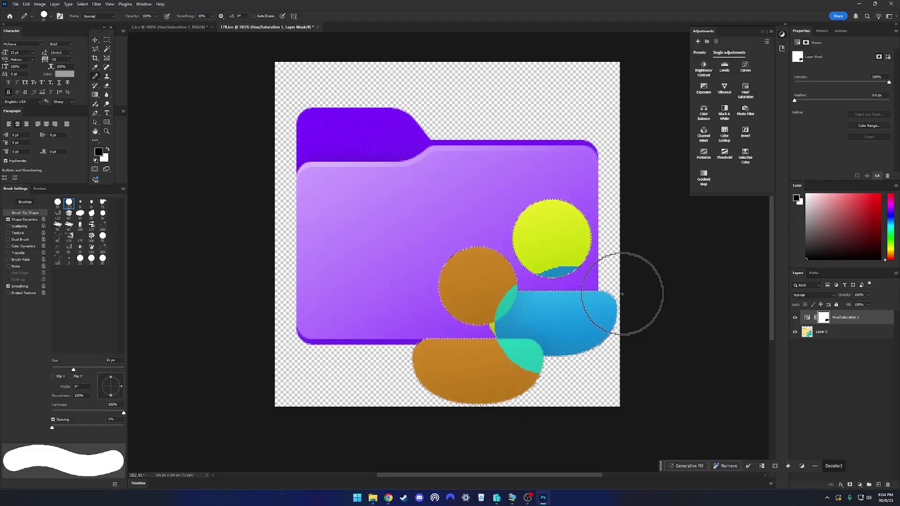
drag(553, 229, 539, 262)
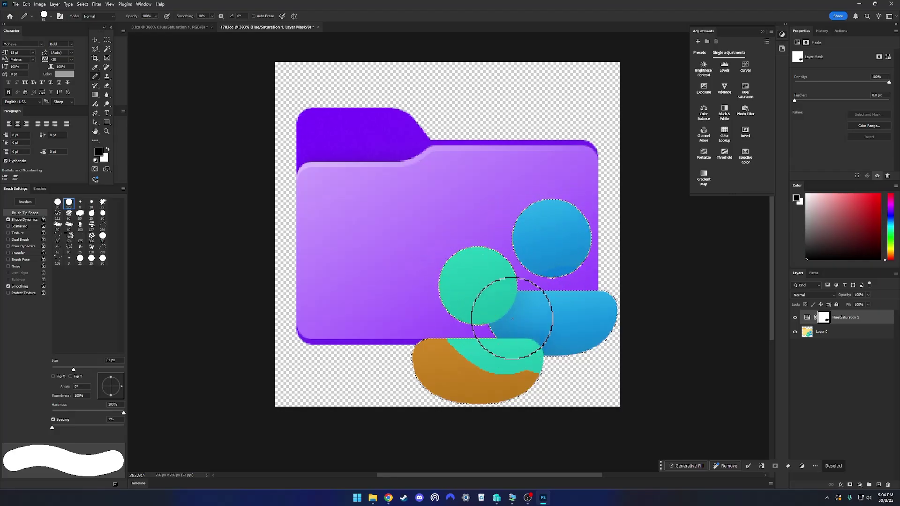
mouse_move(513, 318)
mouse_down()
mouse_move(418, 345)
mouse_move(477, 380)
mouse_up()
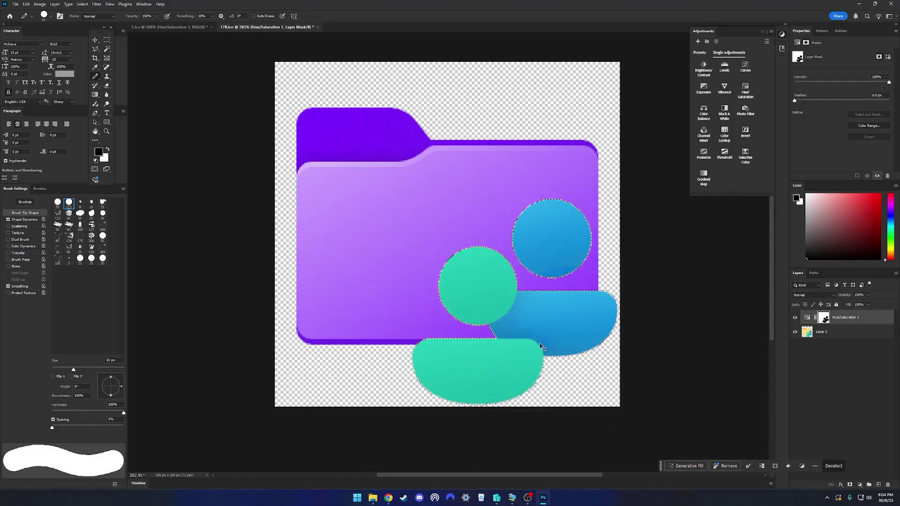
- Deselect and zoom out to review the recoloured 178.ico icon
key(ctrl+d)
scroll(583, 326, down, 6)
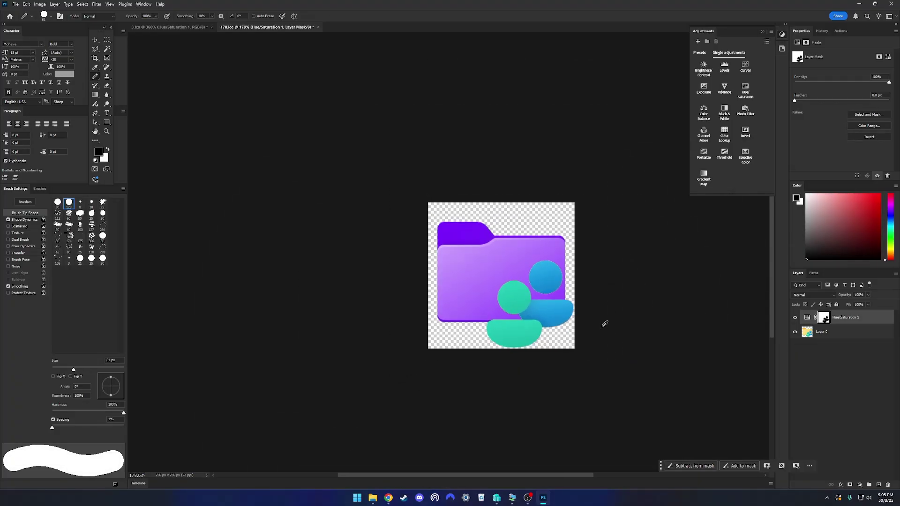
scroll(591, 318, down, 3)
scroll(587, 317, up, 3)
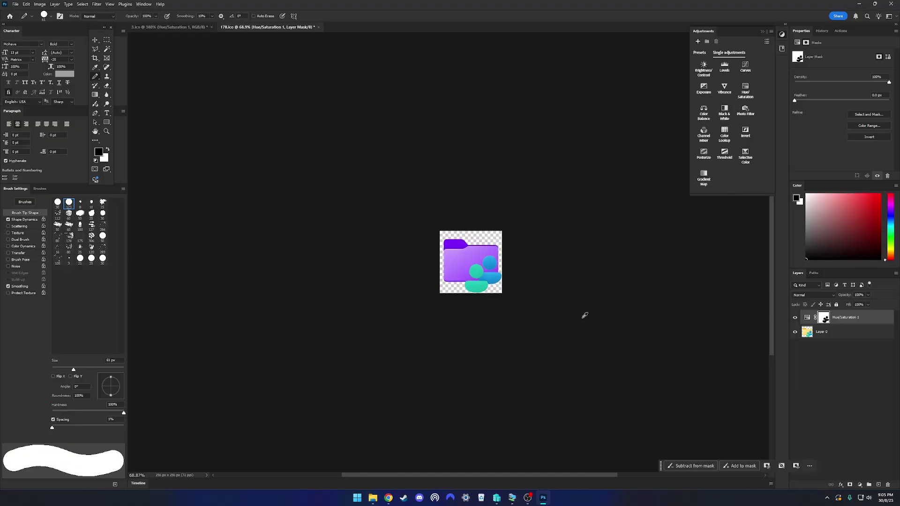
scroll(586, 316, up, 4)
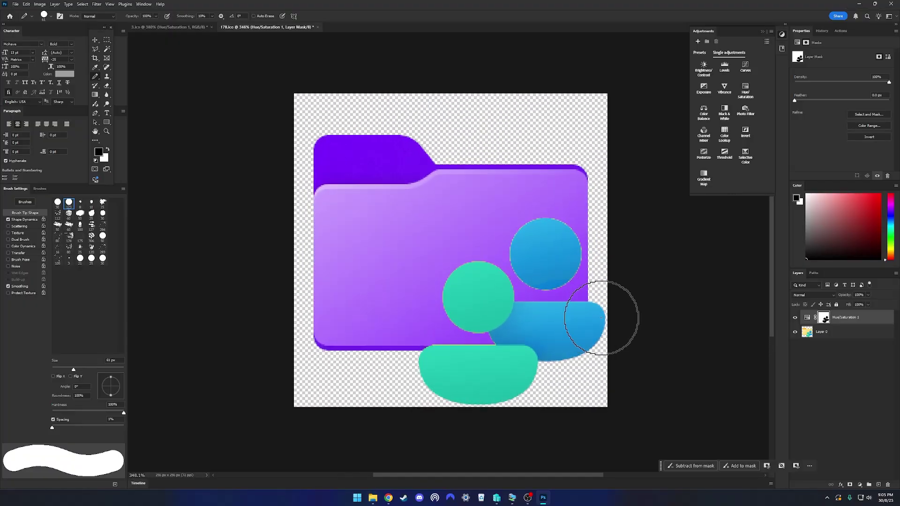
scroll(596, 318, down, 2)
scroll(601, 318, down, 2)
- Save a PNG copy of 3.ico to the Desktop as 3 copy.png
click(150, 27)
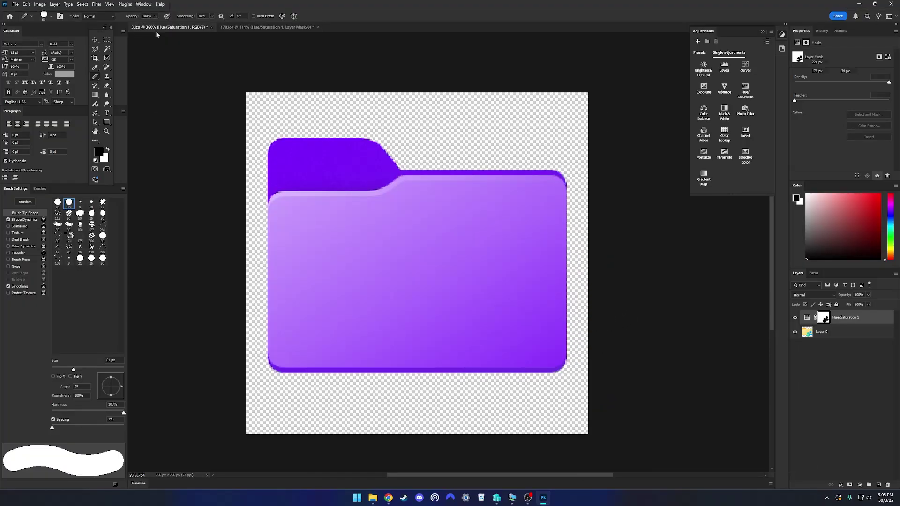
click(258, 28)
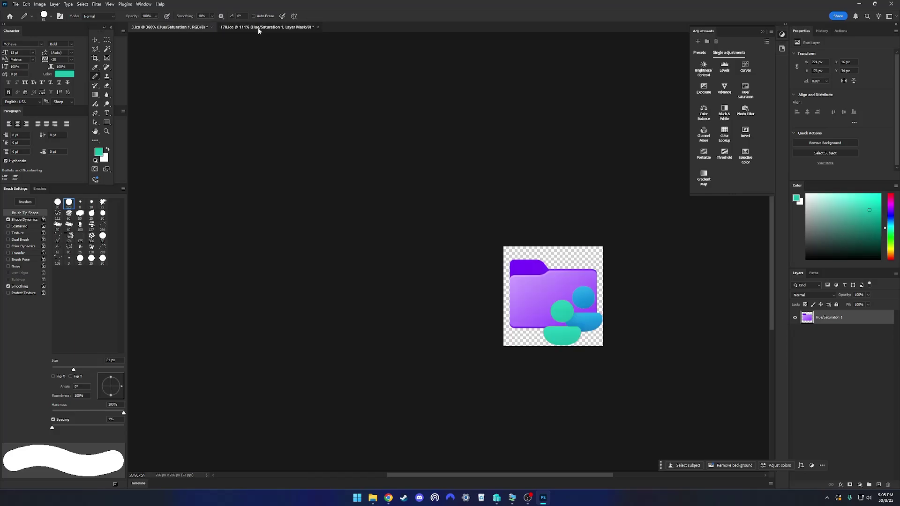
click(193, 28)
click(15, 4)
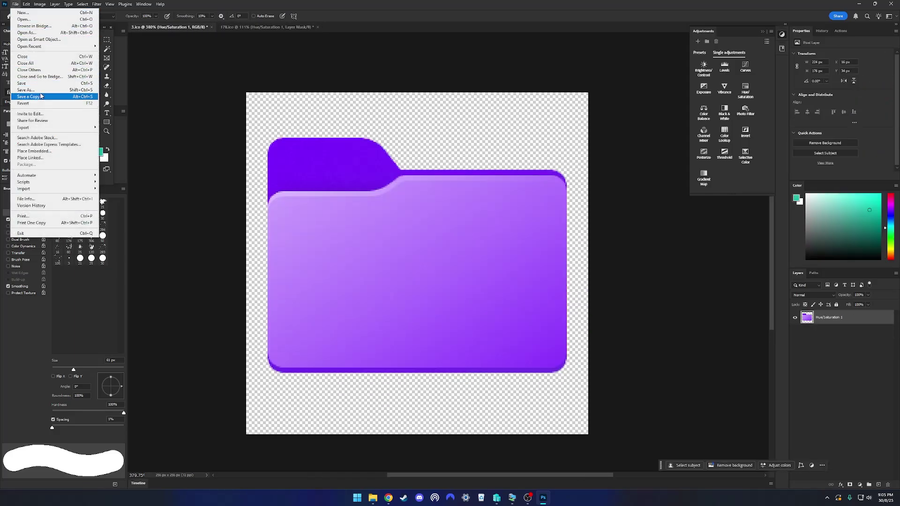
click(41, 97)
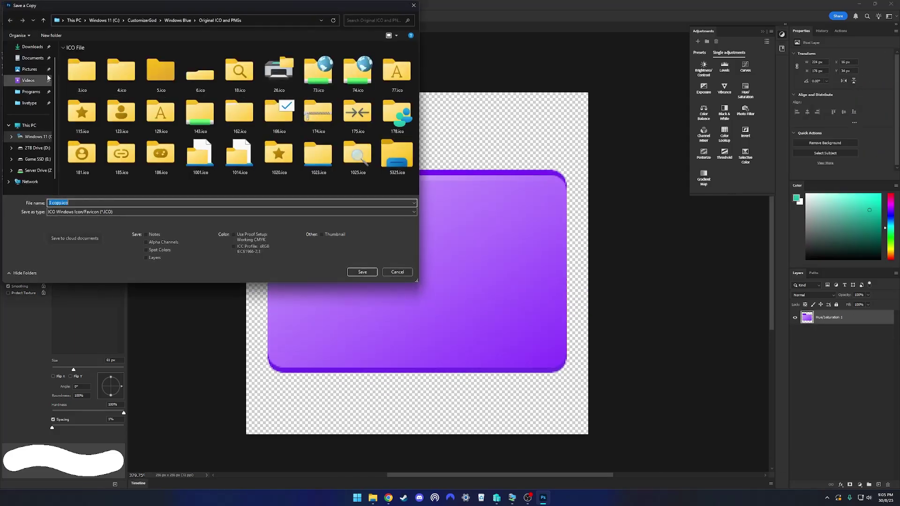
click(26, 49)
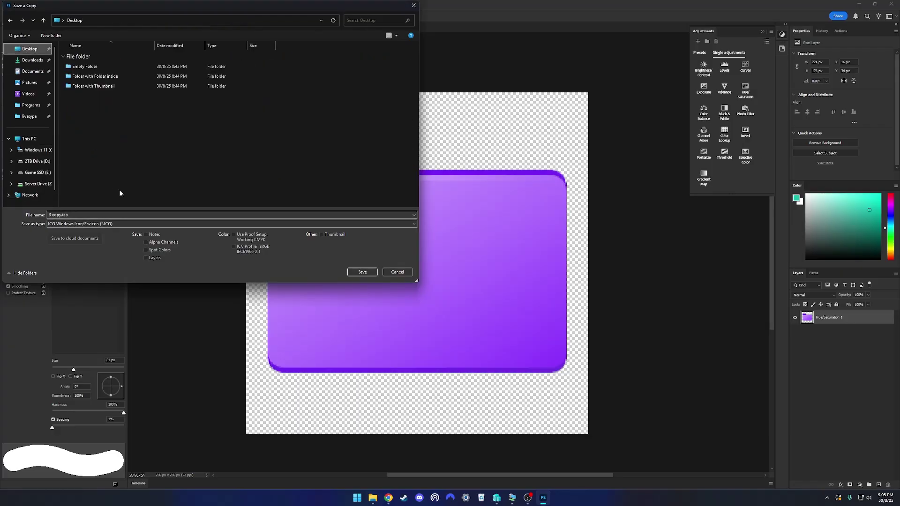
click(141, 226)
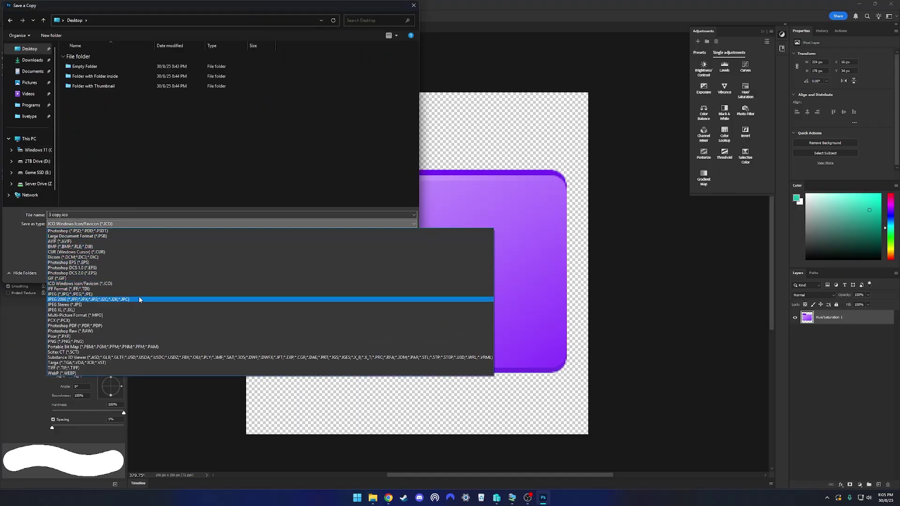
click(133, 342)
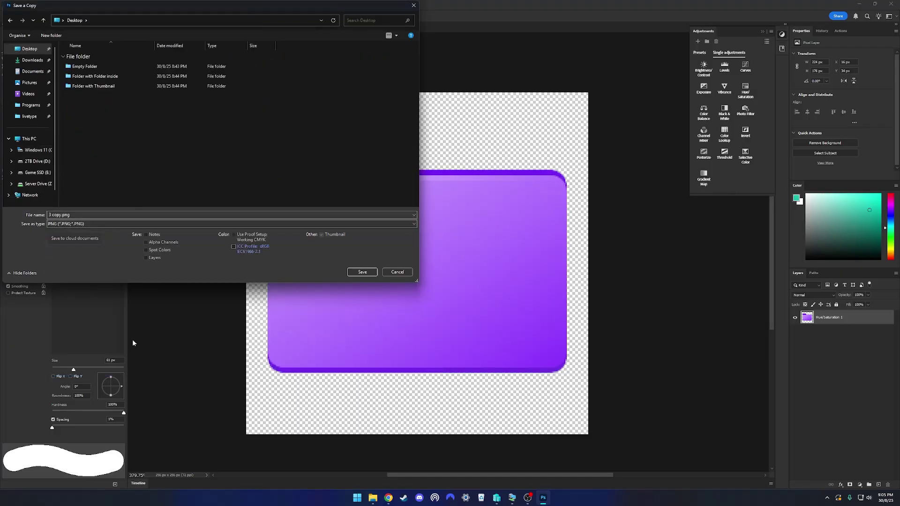
click(361, 272)
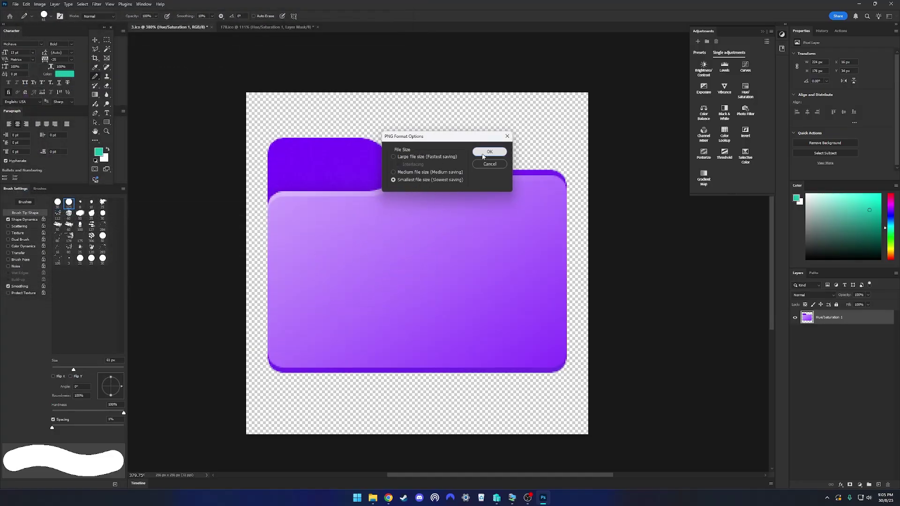
click(488, 151)
- Save a PNG copy of 178.ico to the Desktop as 178 copy.png
click(242, 28)
click(16, 3)
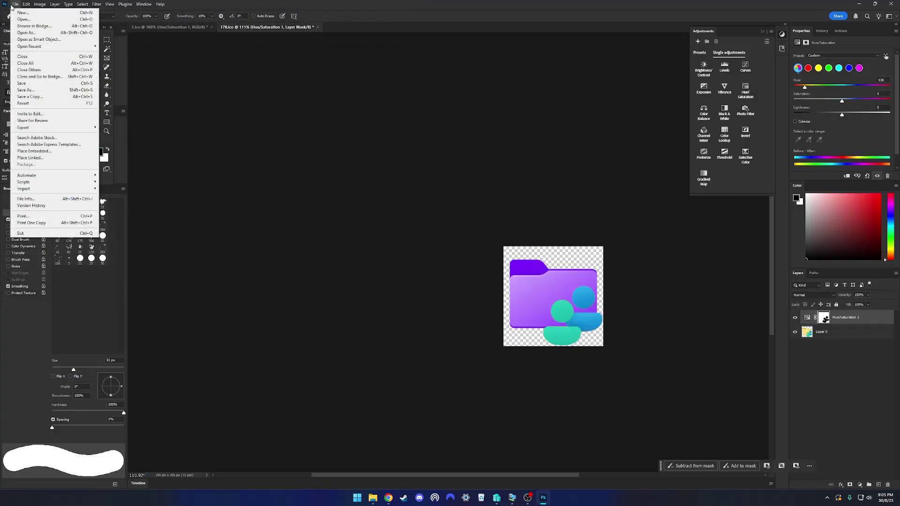
click(28, 99)
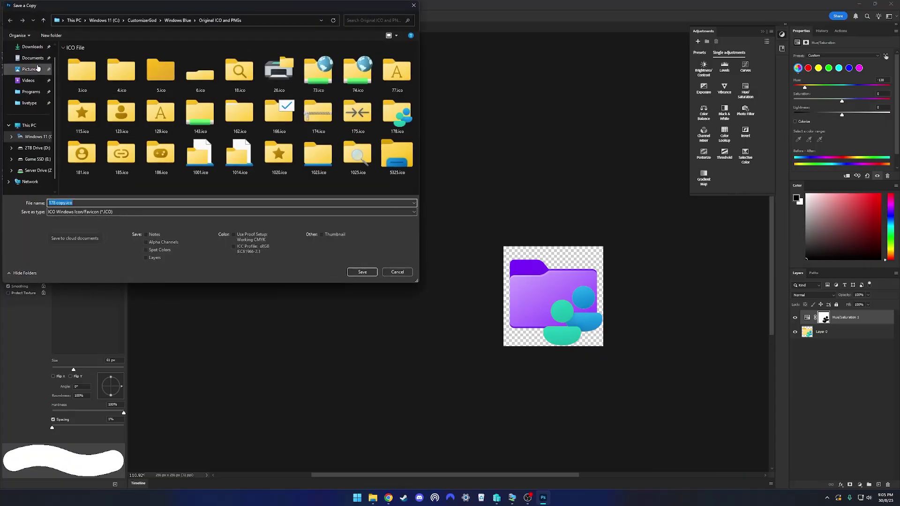
scroll(28, 68, up, 1)
click(29, 49)
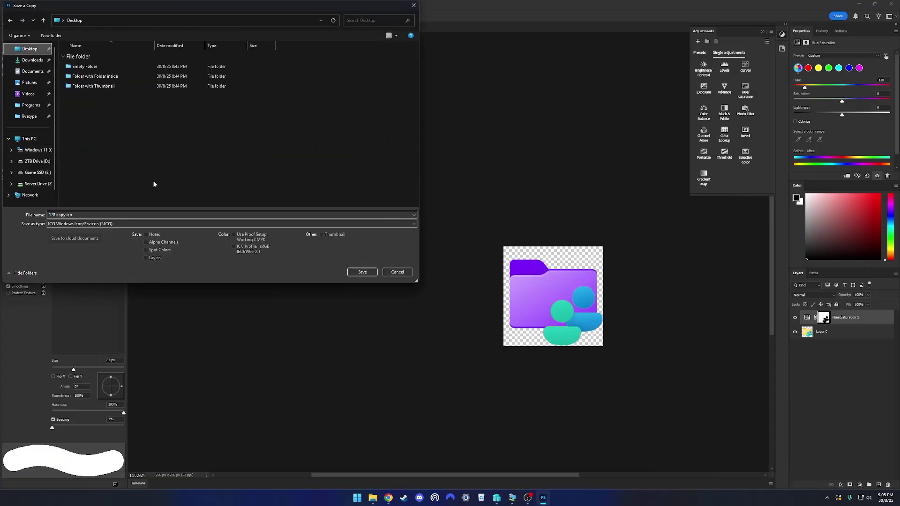
click(139, 224)
click(174, 337)
click(363, 272)
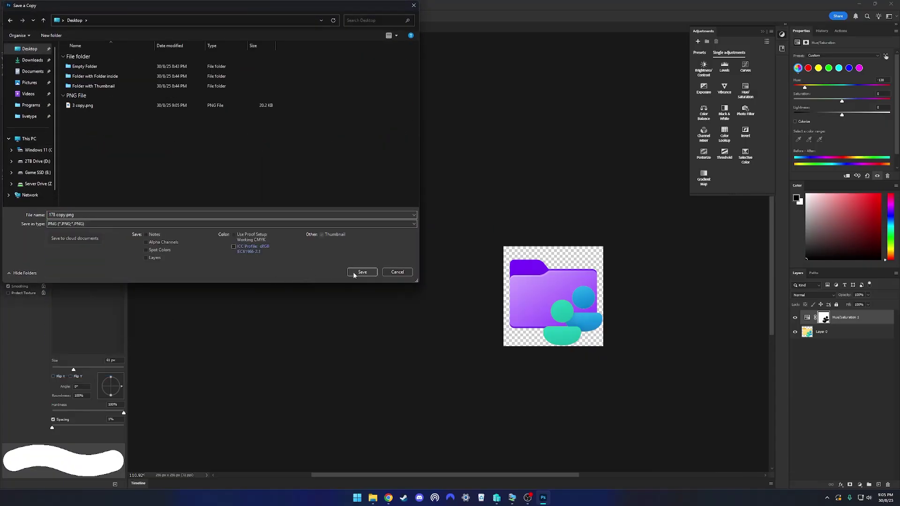
click(486, 153)
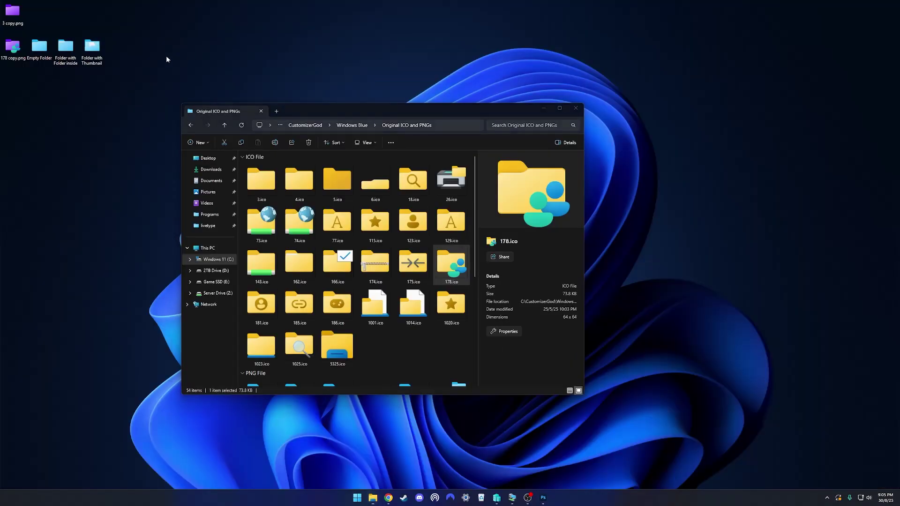
- Arrange 3 copy.png and 178 copy.png on the desktop below the three folders
drag(17, 20, 69, 126)
click(107, 131)
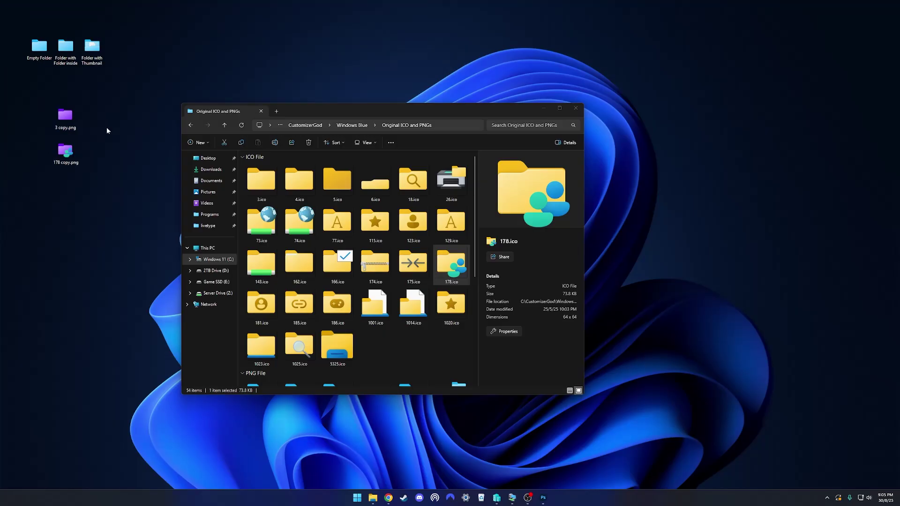
drag(111, 151, 63, 109)
click(52, 113)
- Preview 3 copy.png and 178 copy.png in the image viewer
double_click(42, 117)
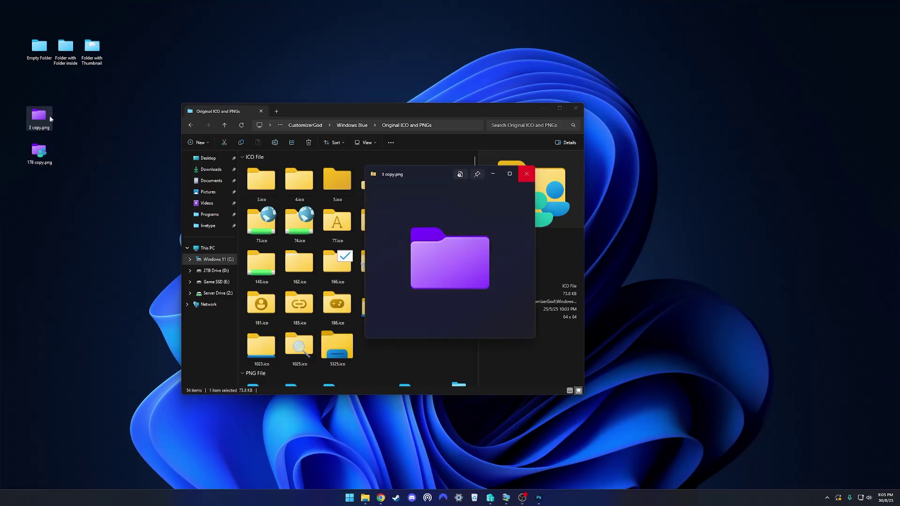
key(Down)
key(Up)
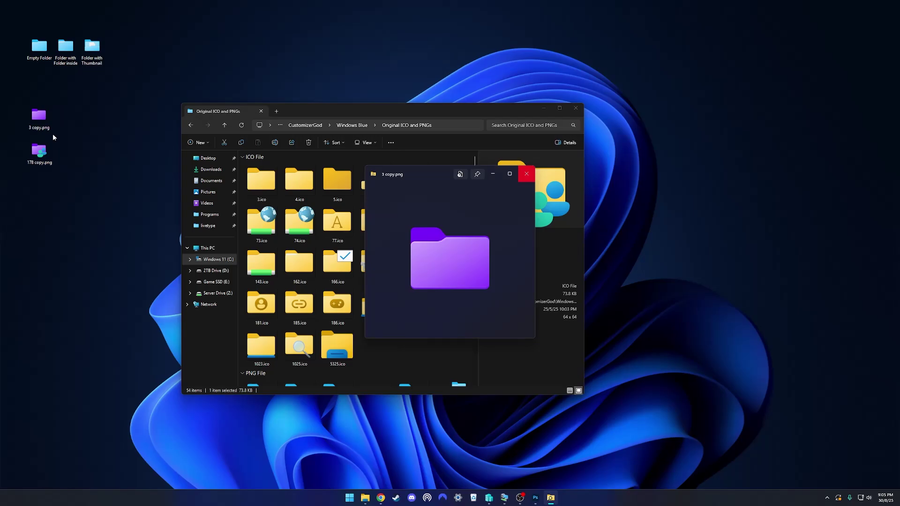
key(Escape)
- Inspect details of 178, 73, 115, 77, 123 and 129.ico, then select 3 copy.png
click(435, 352)
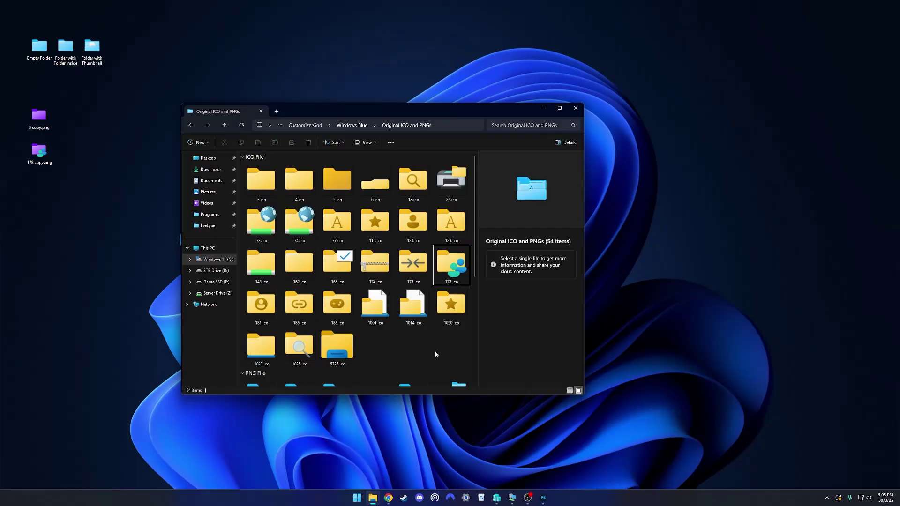
click(451, 265)
click(263, 223)
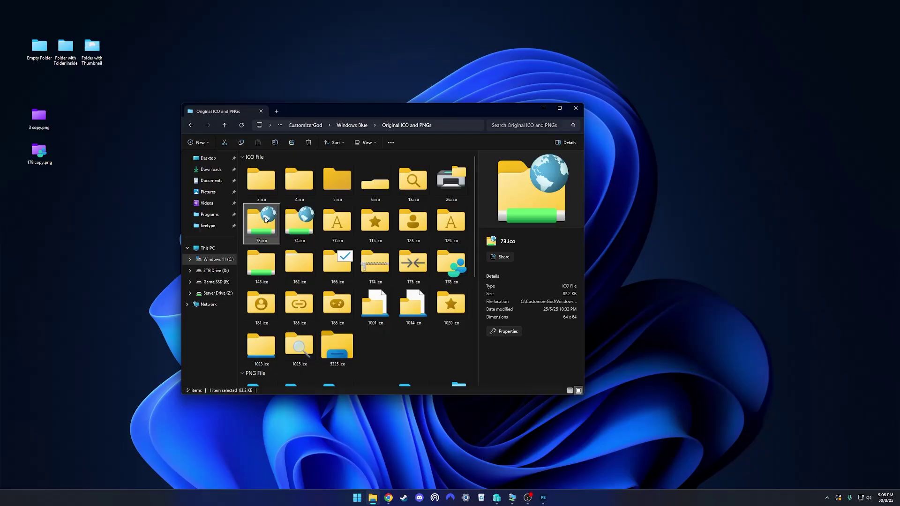
click(369, 230)
click(351, 228)
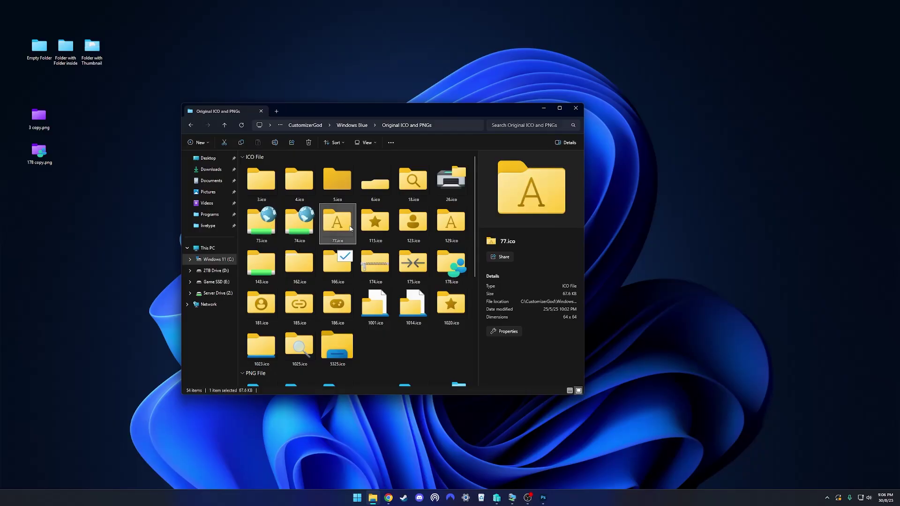
click(371, 229)
click(402, 229)
click(448, 230)
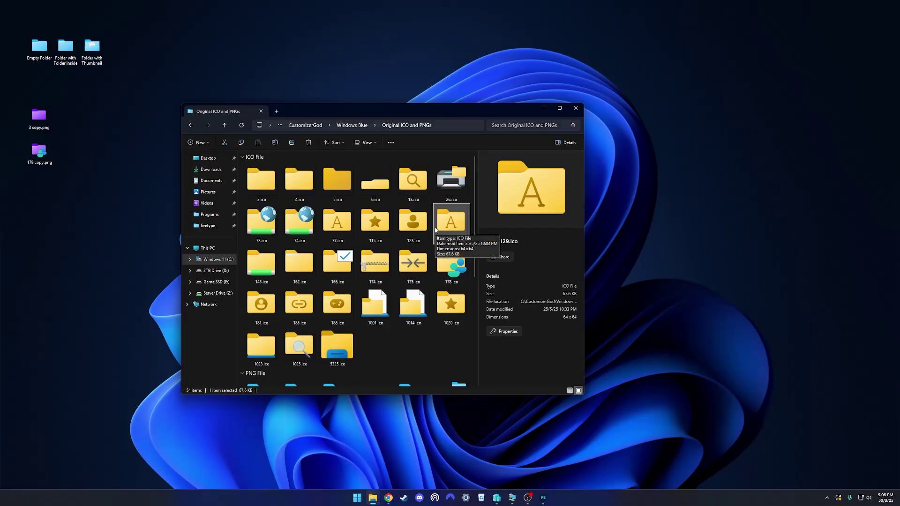
click(39, 117)
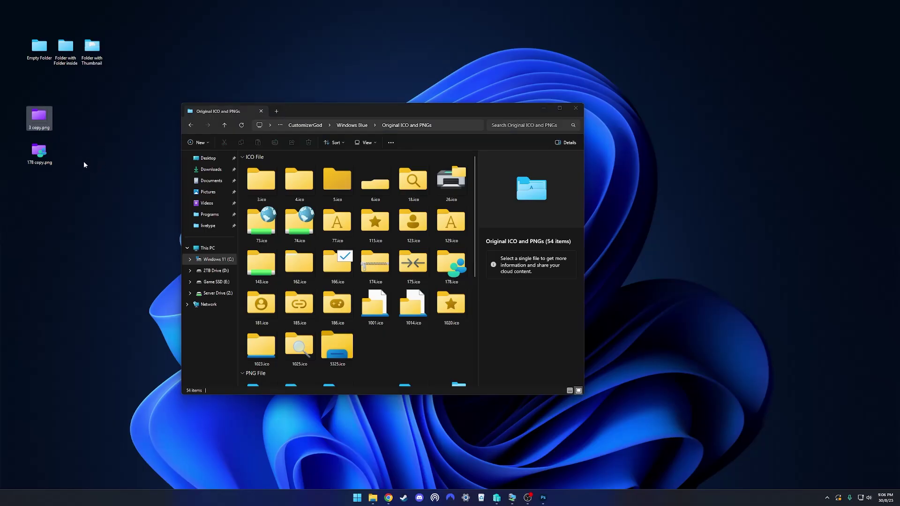
- Launch GIMP, open 3 copy.png from the Desktop and zoom in on the purple folder
key(super+alt+space)
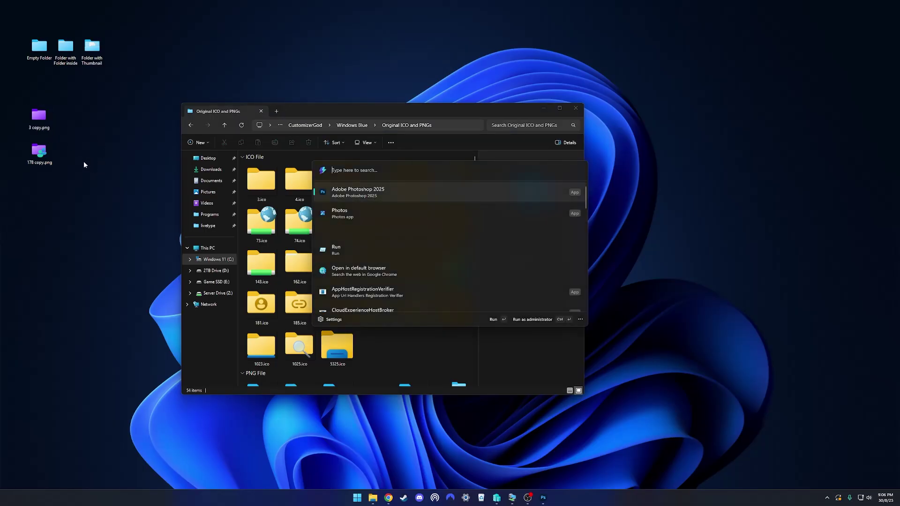
key(Escape)
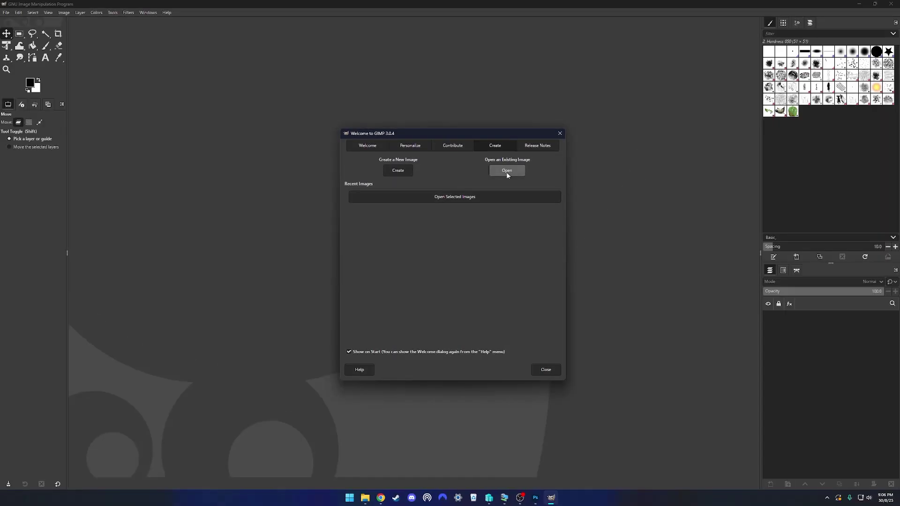
click(507, 172)
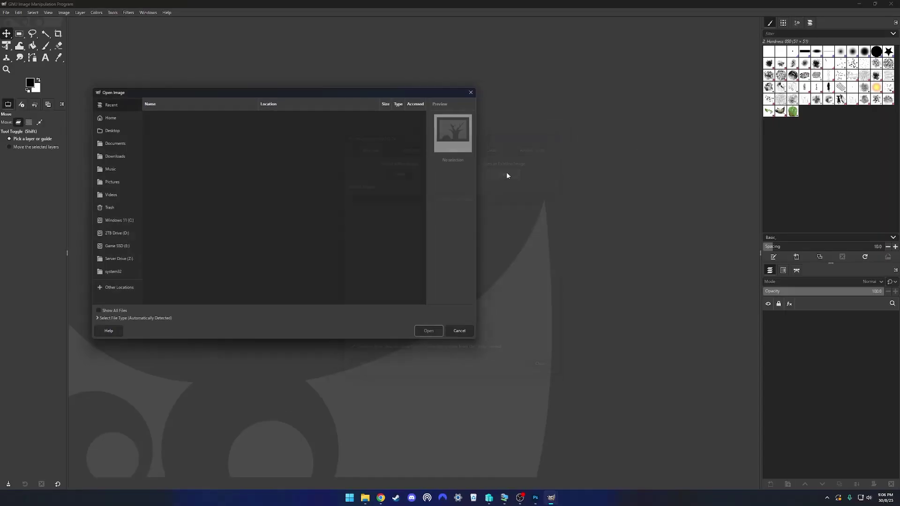
click(115, 130)
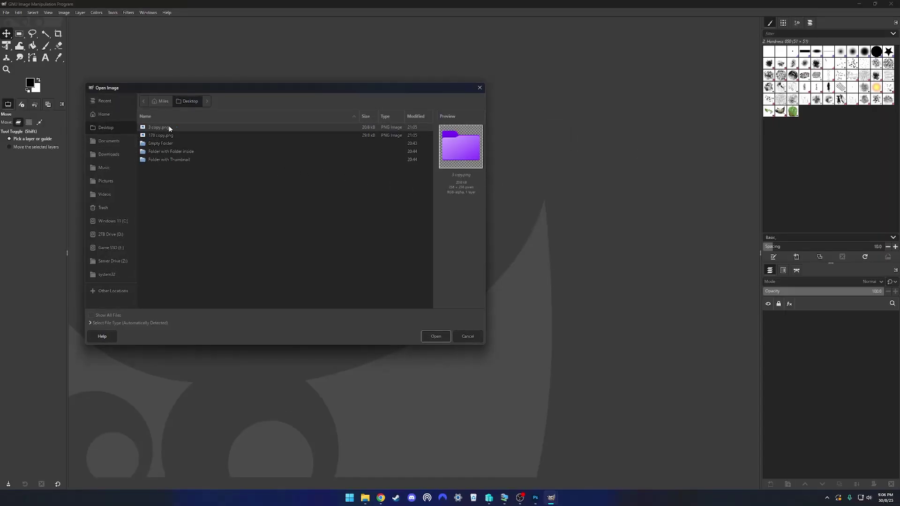
click(436, 336)
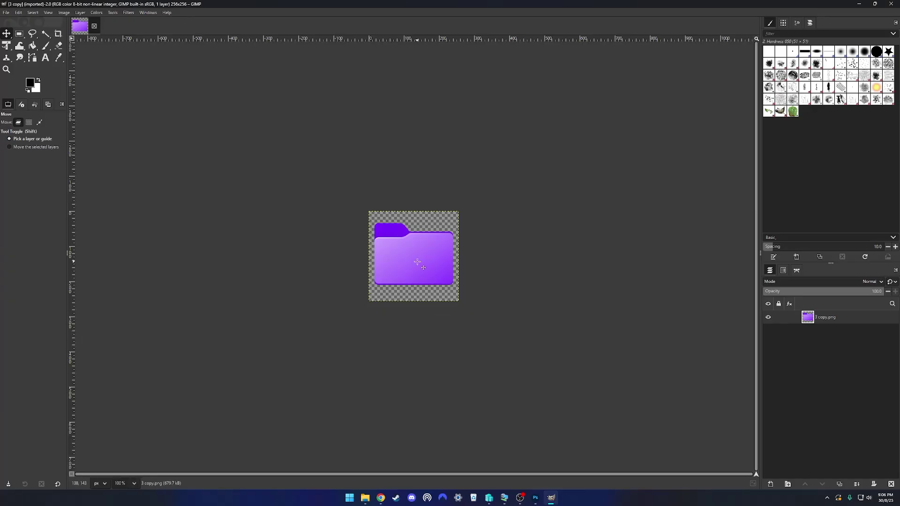
scroll(418, 261, up, 6)
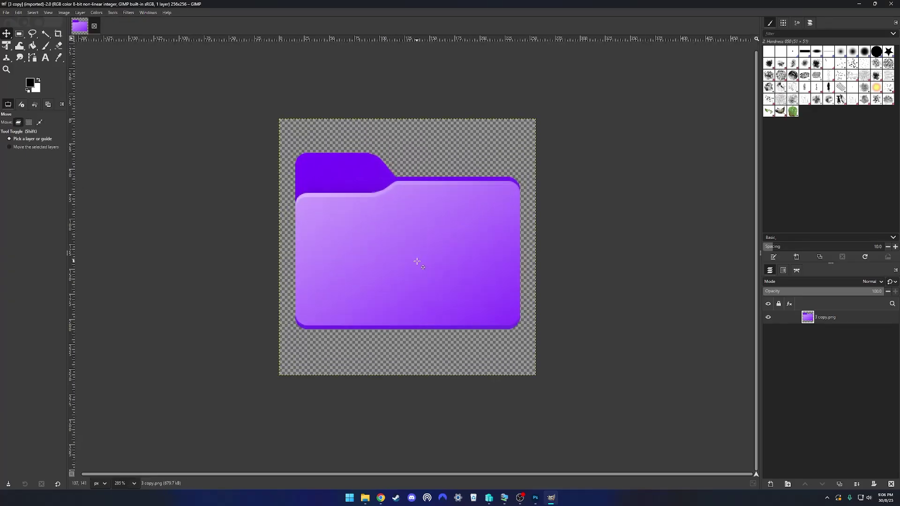
- Duplicate the folder layer seven times and scale the top copy to 16×16 px, top-left
click(839, 484)
click(838, 485)
click(839, 485)
click(839, 484)
click(839, 485)
click(839, 485)
click(839, 485)
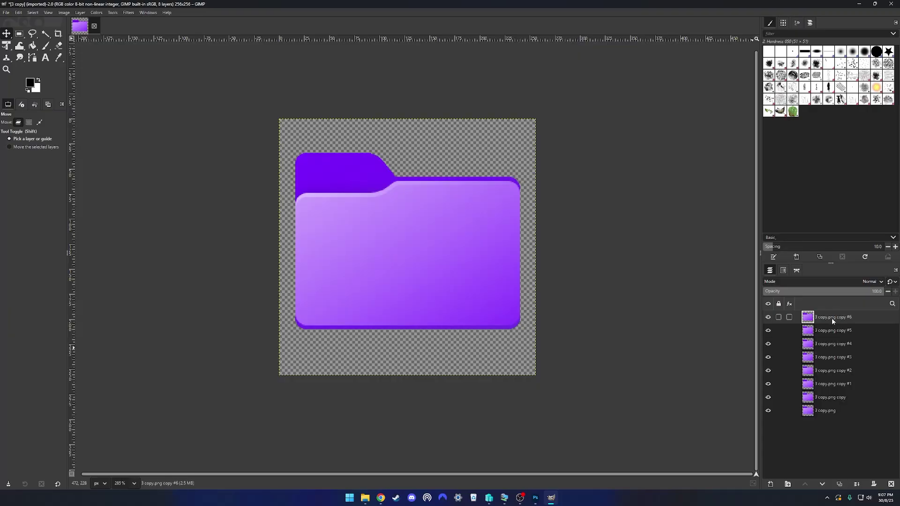
right_click(832, 315)
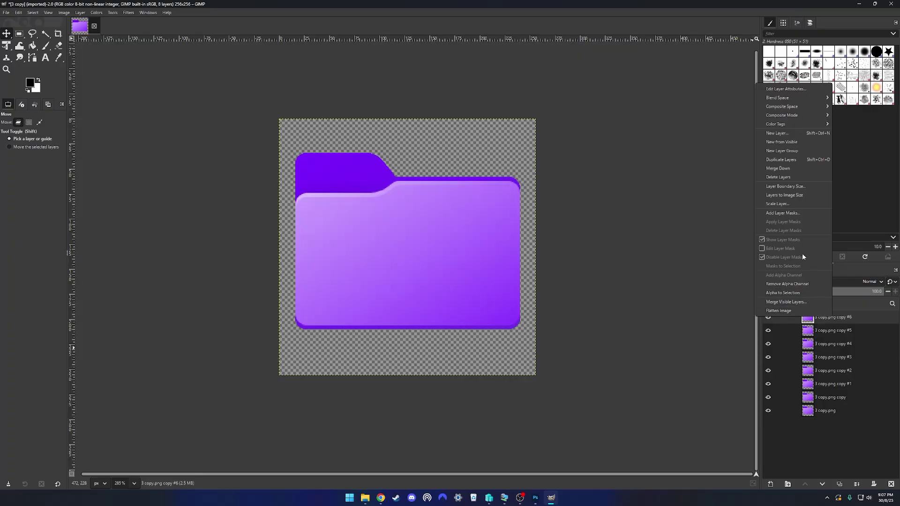
click(796, 204)
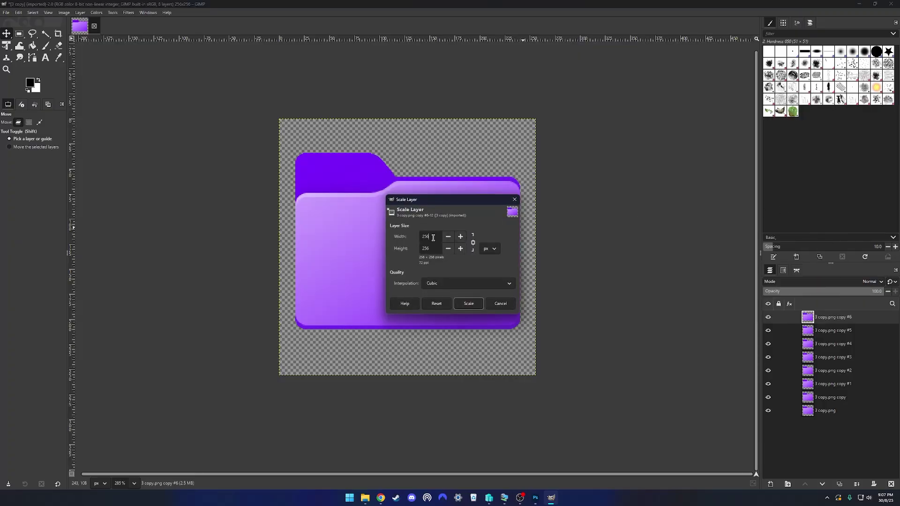
text(16)
key(Tab)
click(468, 303)
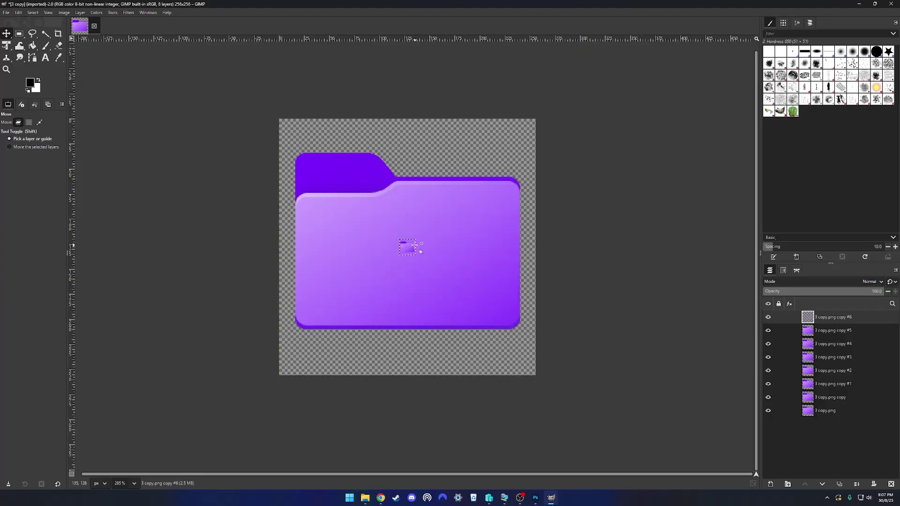
drag(407, 247, 287, 127)
- Scale copies #5, #4 and #3 to increasing small sizes up to 32 px, each moved top-left
key(Page_Down)
key(shift+s)
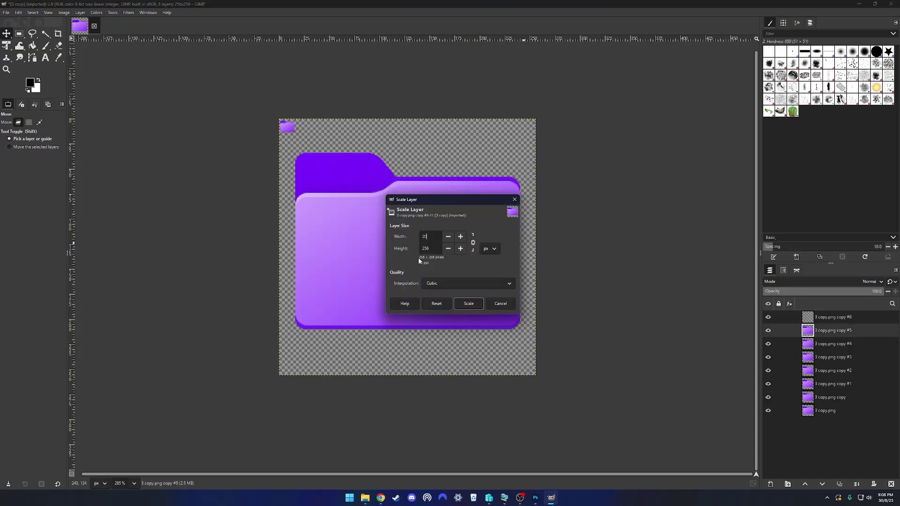
click(471, 303)
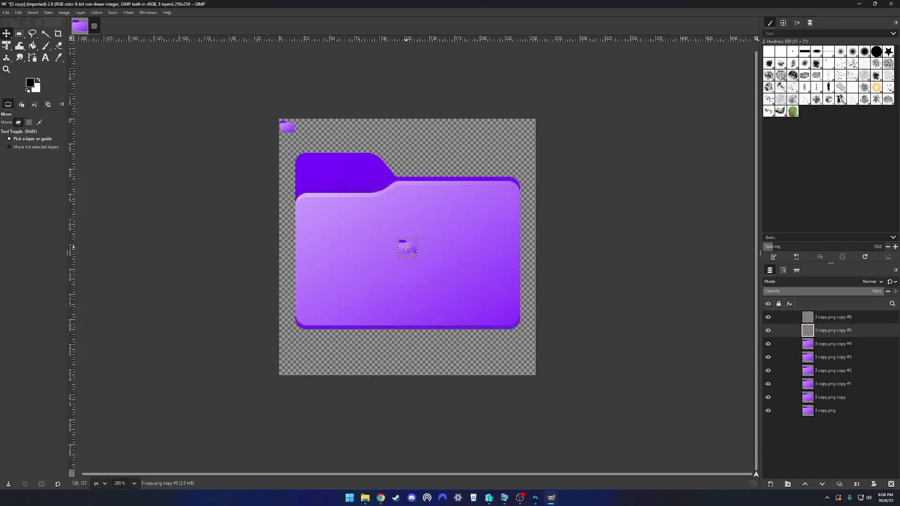
drag(406, 247, 293, 130)
click(833, 344)
key(shift+s)
click(498, 305)
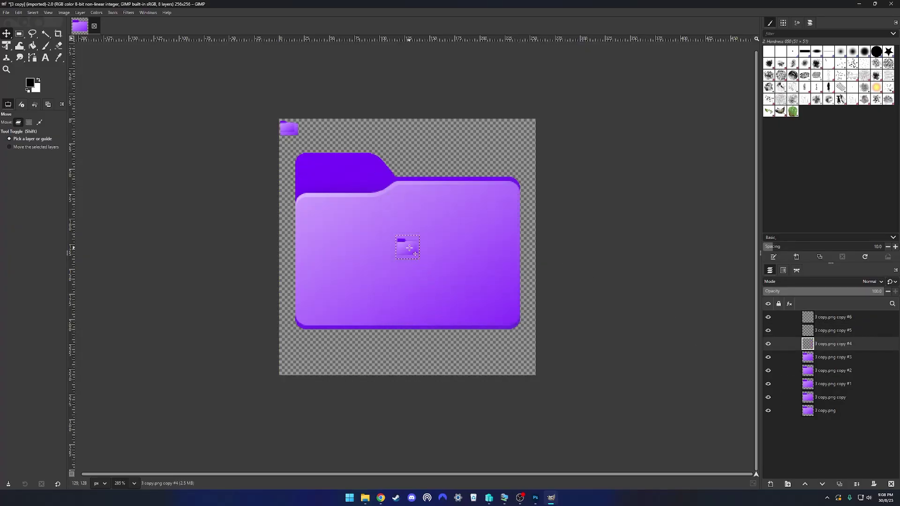
drag(410, 248, 292, 135)
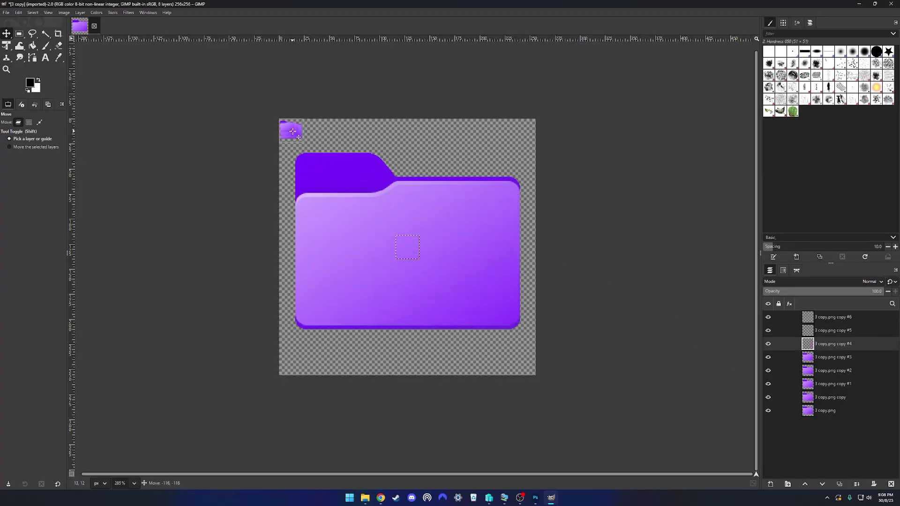
key(Page_Down)
key(shift+s)
click(469, 304)
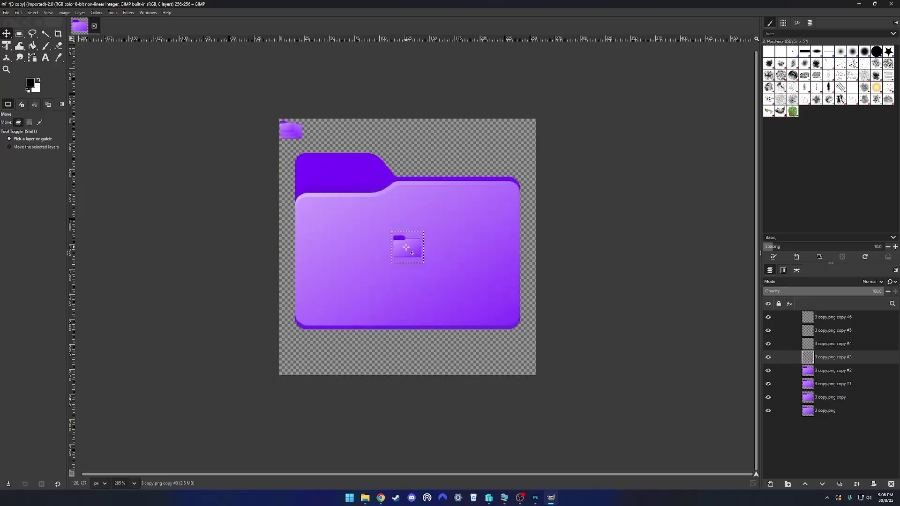
drag(406, 246, 293, 136)
- Scale copy #2, copy #1 and the first copy to 40, 48 and 64 px, stacked top-left
key(Page_Down)
key(shift+s)
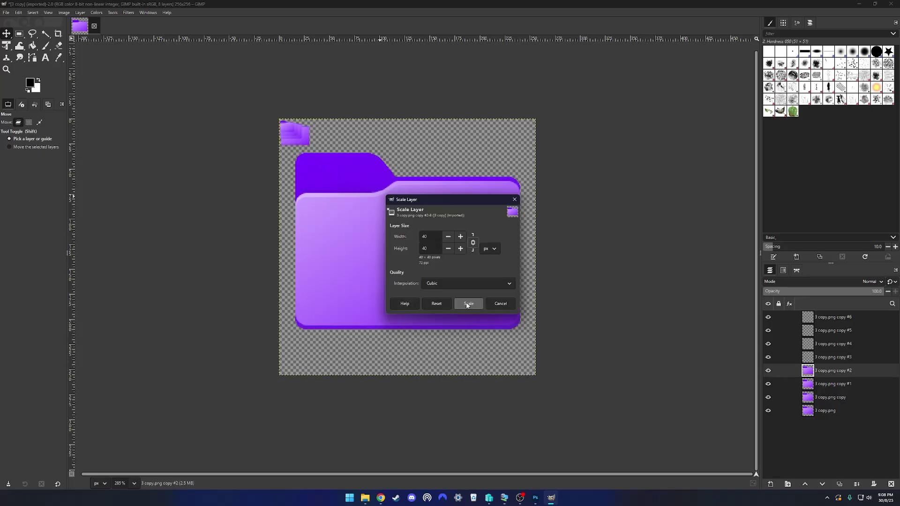
click(469, 304)
drag(418, 254, 313, 152)
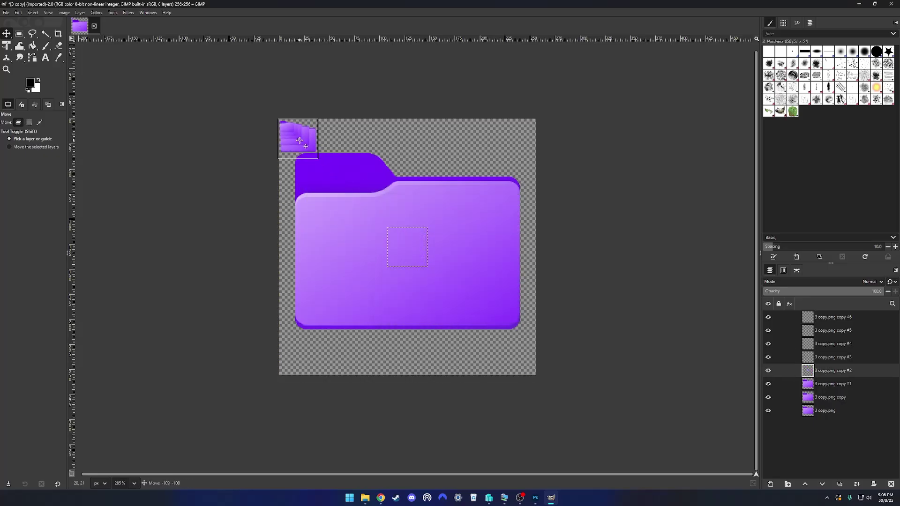
drag(300, 140, 300, 140)
click(835, 384)
key(ctrl+alt+s)
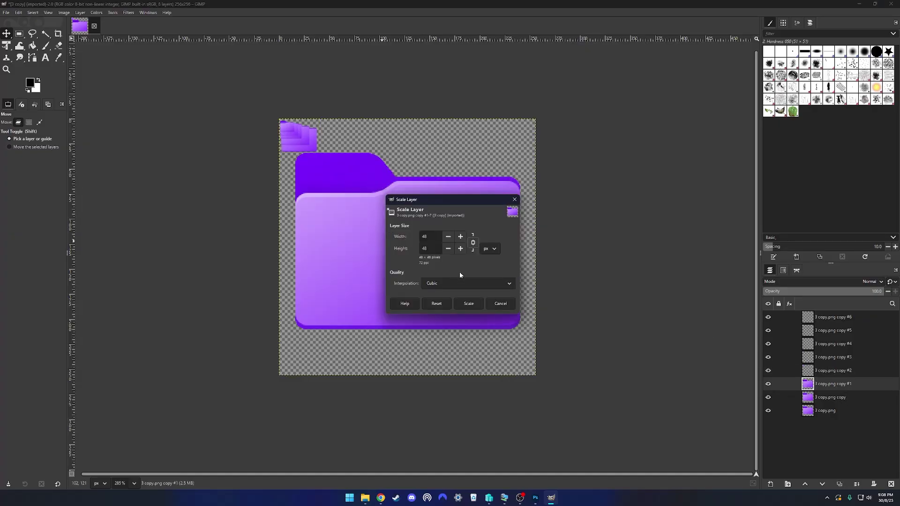
click(469, 304)
drag(404, 243, 300, 139)
key(Page_Down)
key(ctrl+alt+s)
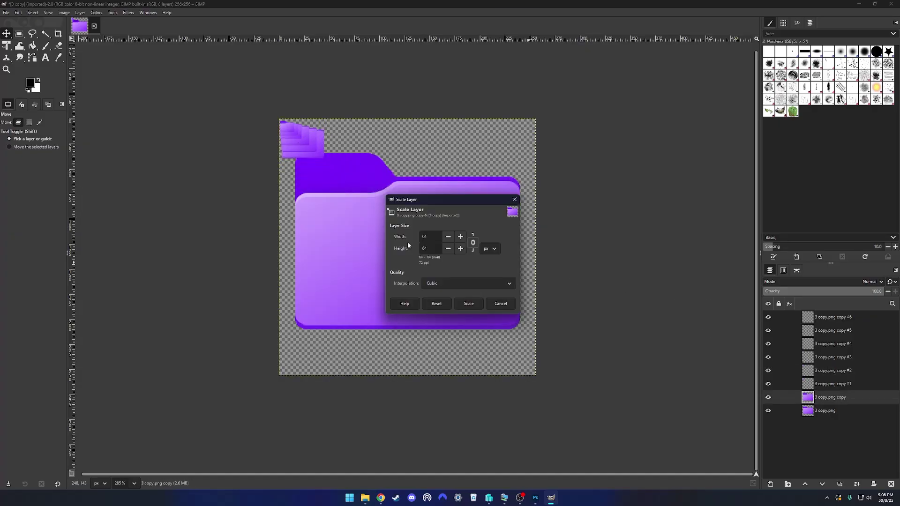
click(469, 304)
drag(408, 249, 309, 149)
click(825, 411)
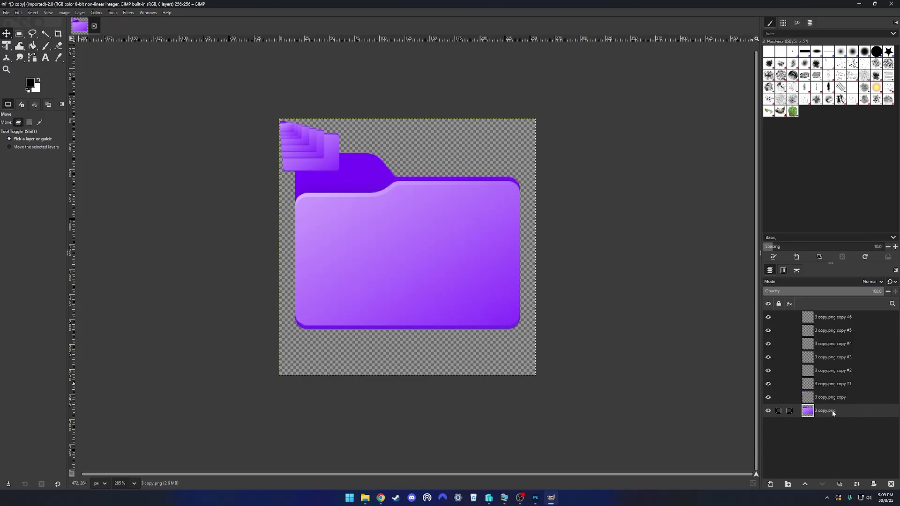
- Raise the full-size layer to the top and order the copies from 64 px downward
key(ctrl+shift+Page_Up)
drag(831, 411, 825, 352)
mouse_move(828, 410)
mouse_down()
mouse_move(825, 366)
mouse_move(825, 405)
mouse_move(823, 395)
mouse_up()
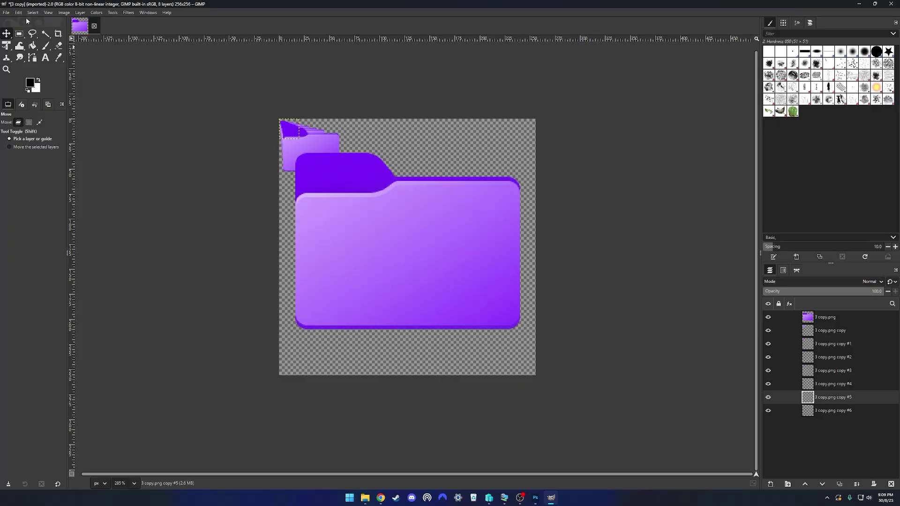
- Export the image as Microsoft Windows icon 3 copy.ico to the Desktop, keeping all sizes
click(6, 12)
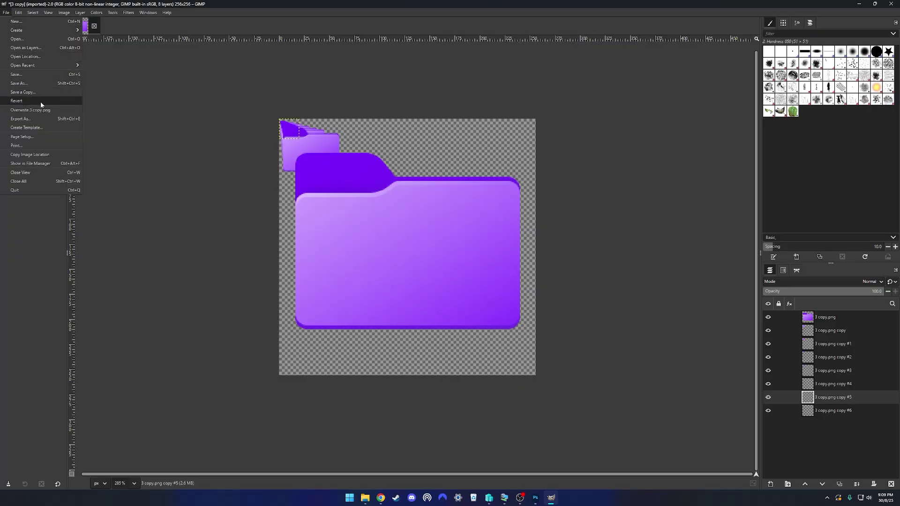
click(48, 117)
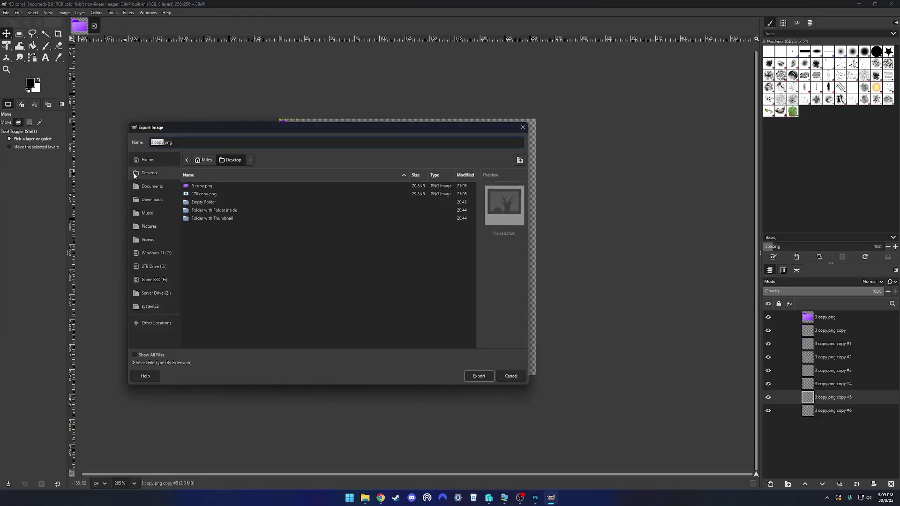
click(138, 364)
scroll(162, 348, down, 3)
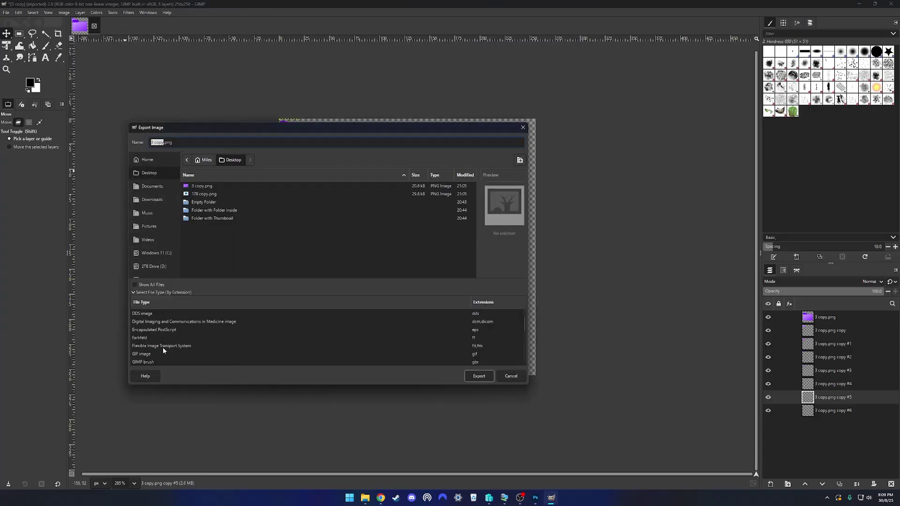
scroll(163, 349, down, 3)
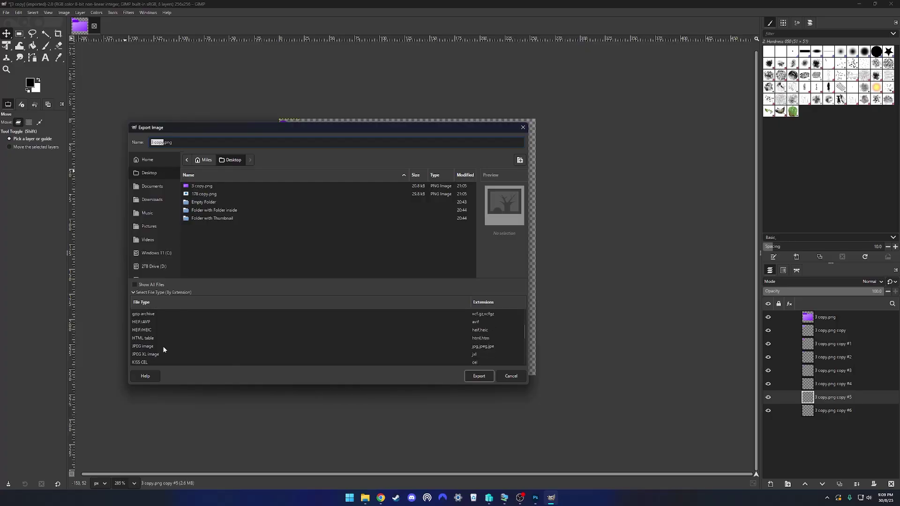
scroll(164, 349, down, 2)
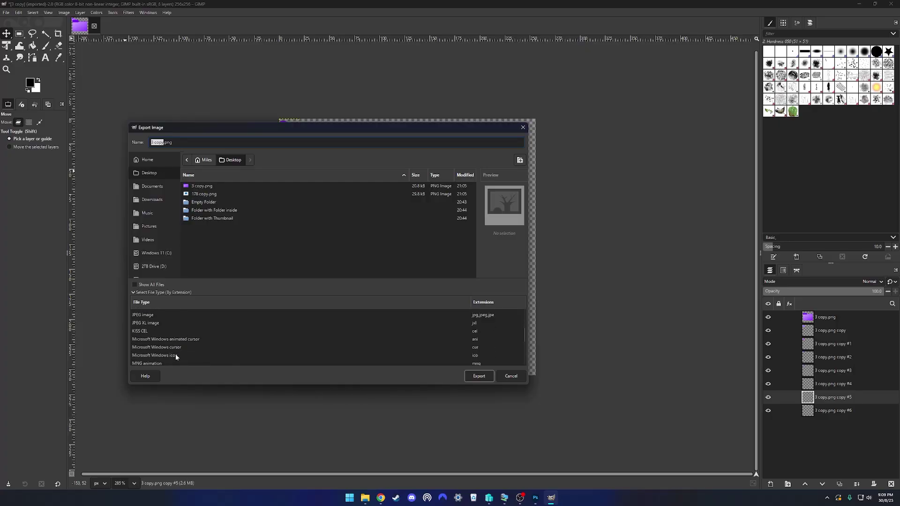
click(164, 355)
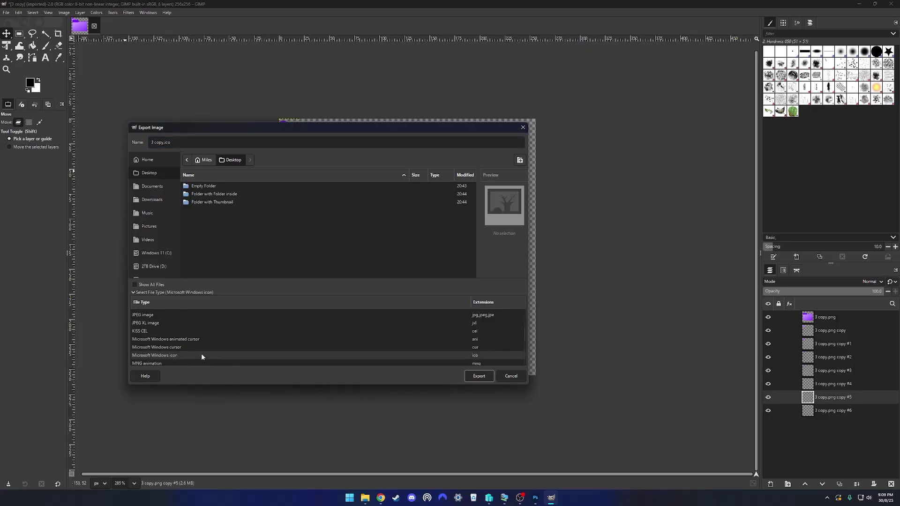
click(479, 376)
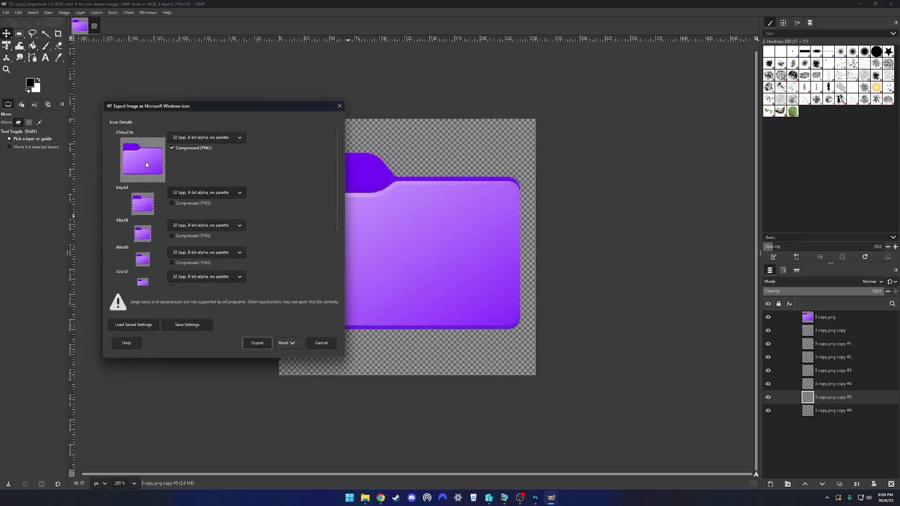
scroll(146, 180, down, 3)
scroll(155, 188, up, 3)
click(257, 343)
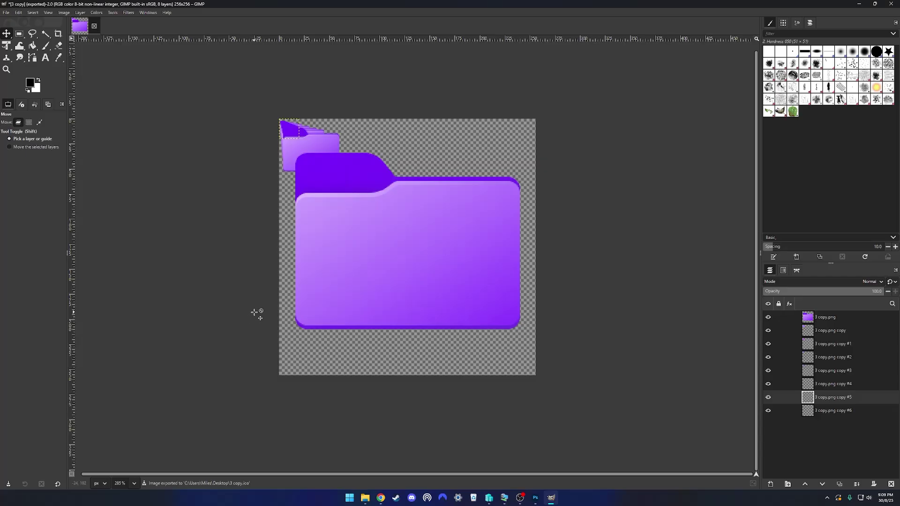
- Minimize GIMP and place 3 copy.ico beside 3 copy.png on the desktop
click(859, 5)
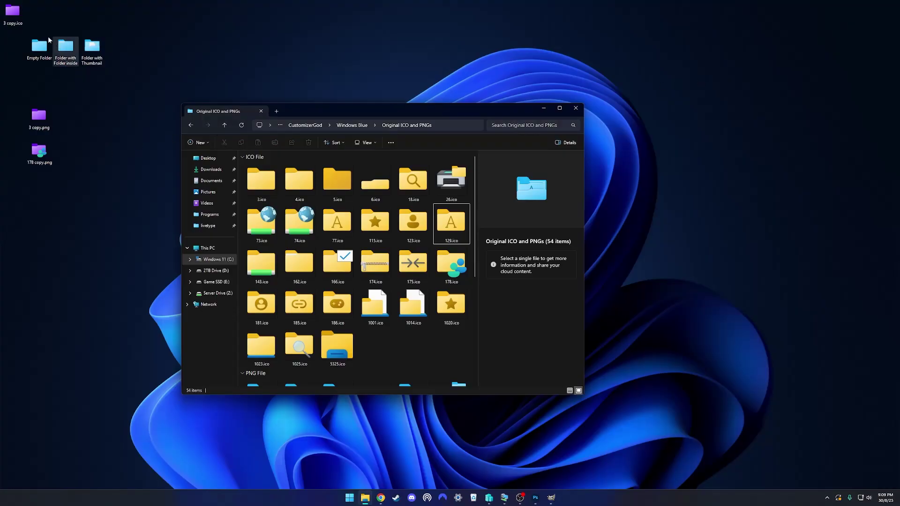
drag(12, 11, 75, 127)
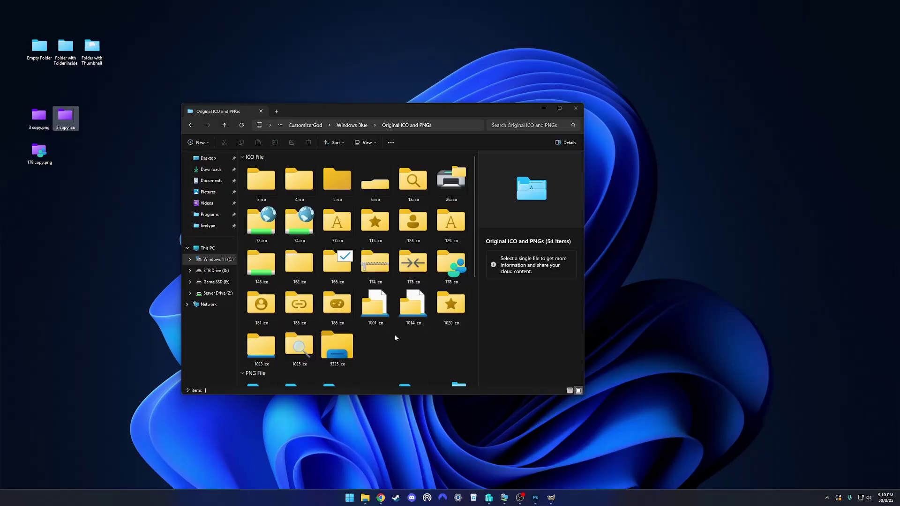
scroll(395, 334, down, 4)
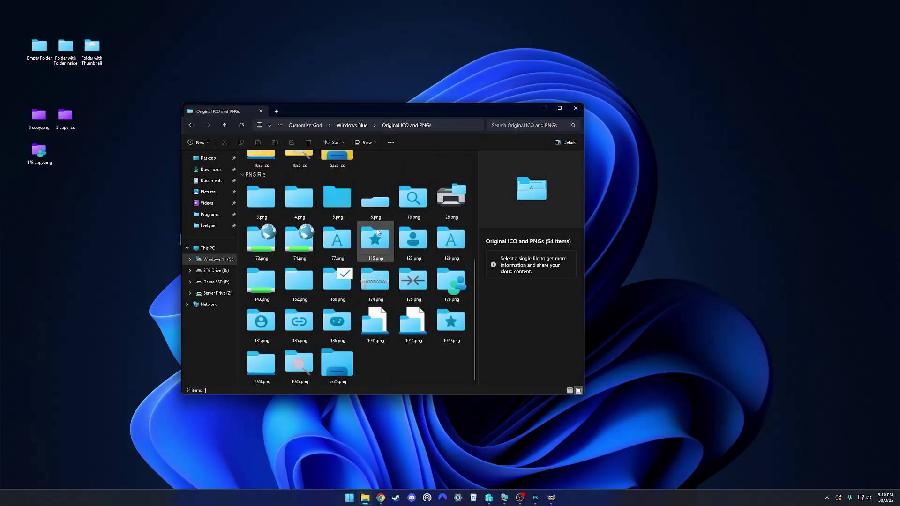
- Go back to the Windows Blue folder, inspect 5325.ico, then close that window with Alt+F4
key(alt+Left)
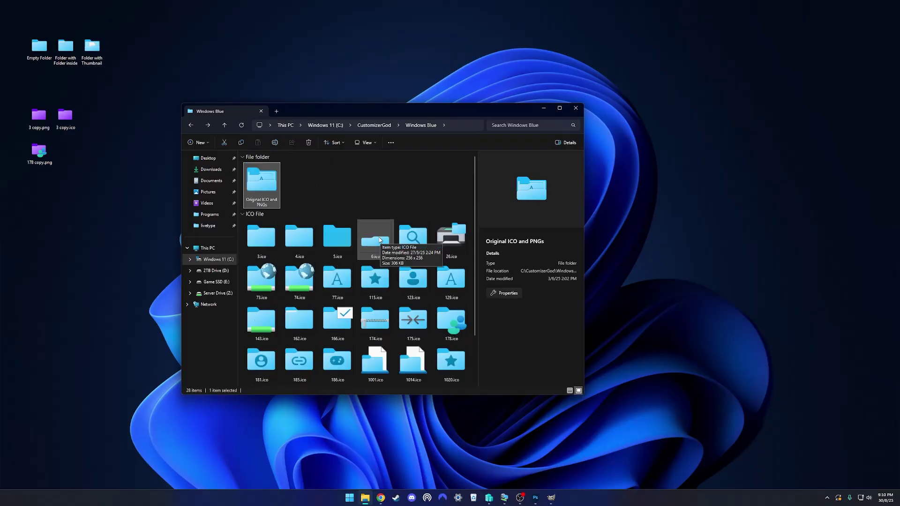
scroll(380, 240, down, 1)
drag(459, 367, 426, 367)
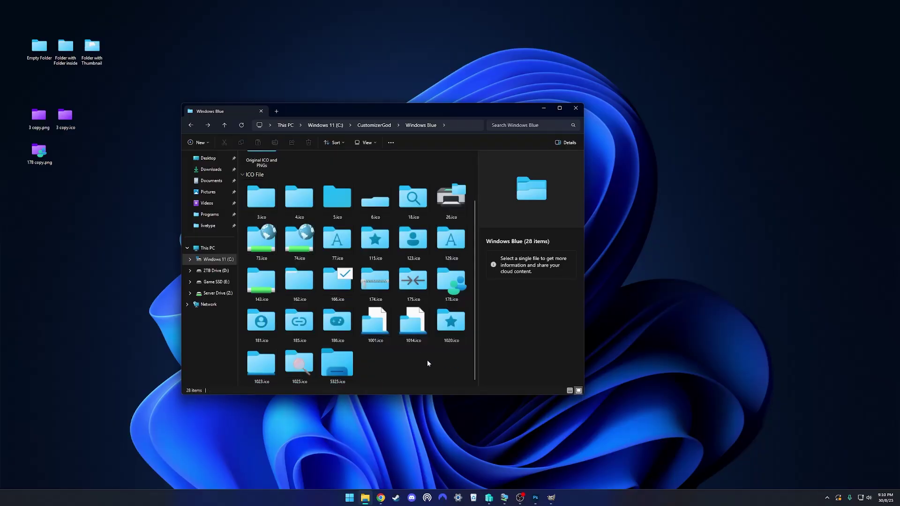
click(335, 357)
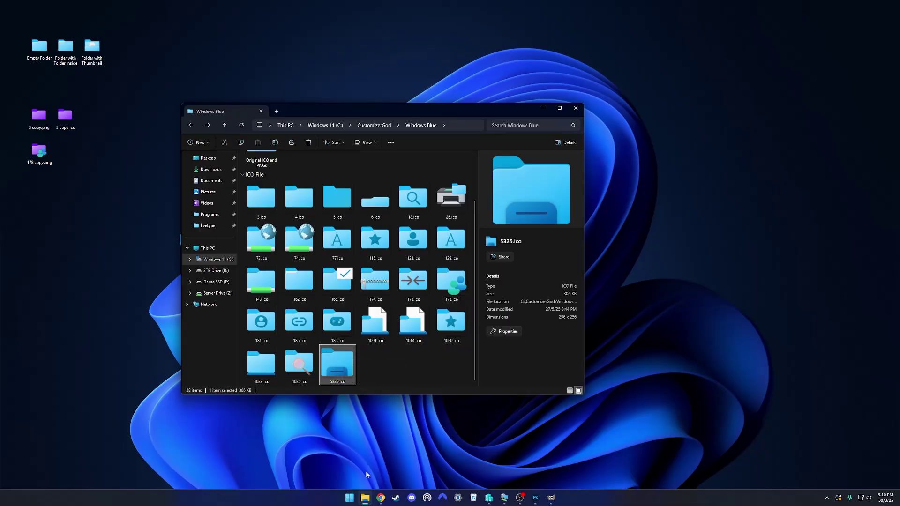
mouse_move(366, 499)
click(290, 441)
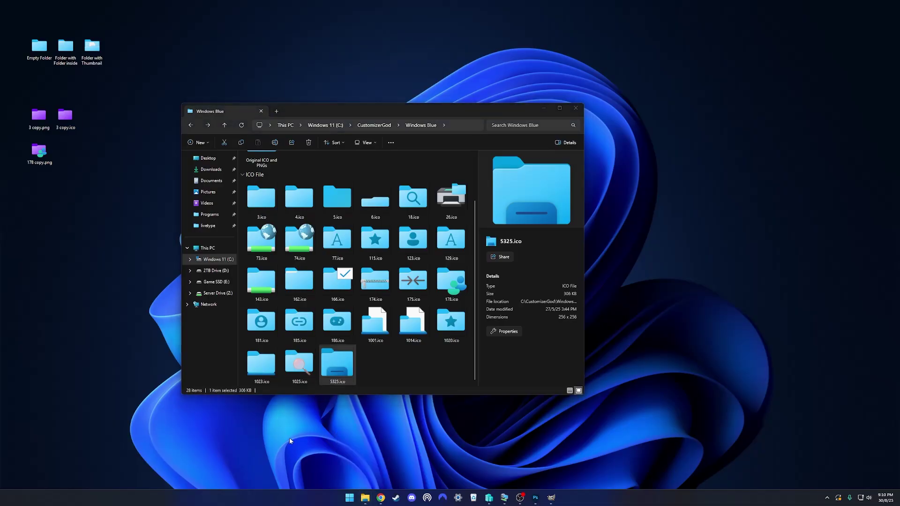
click(382, 368)
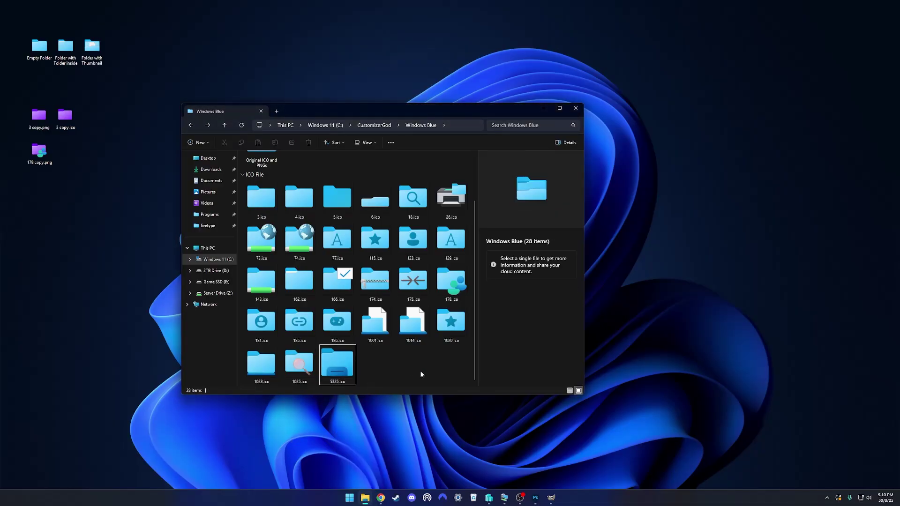
key(alt+F4)
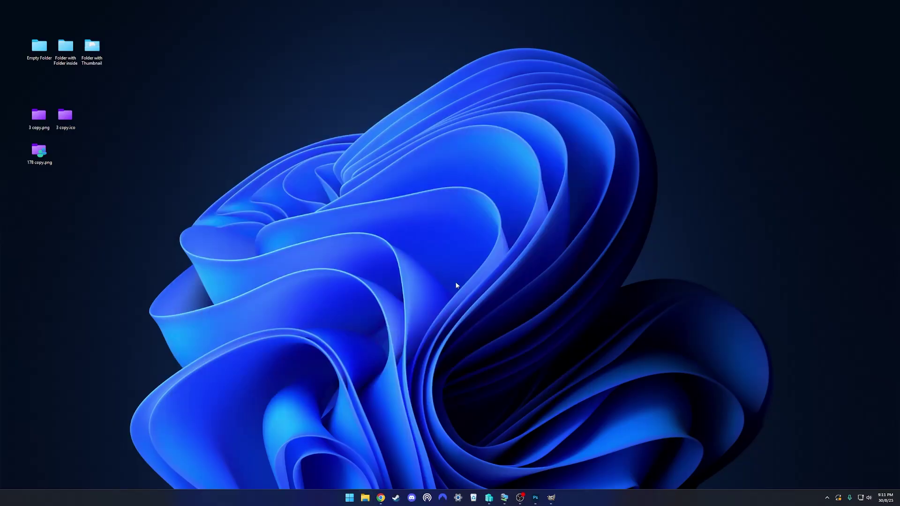
- Download CustomizerGod.zip from its MajorGeeks page and save it into Downloads
click(380, 498)
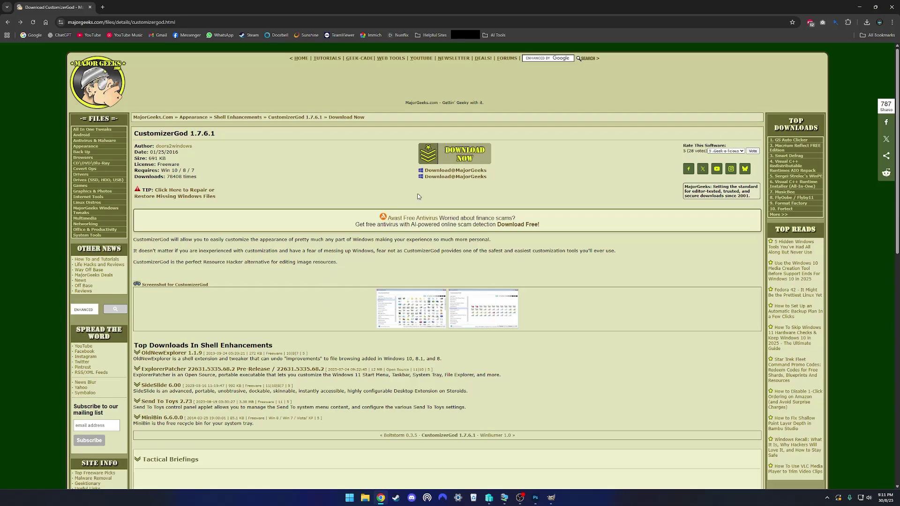
click(445, 158)
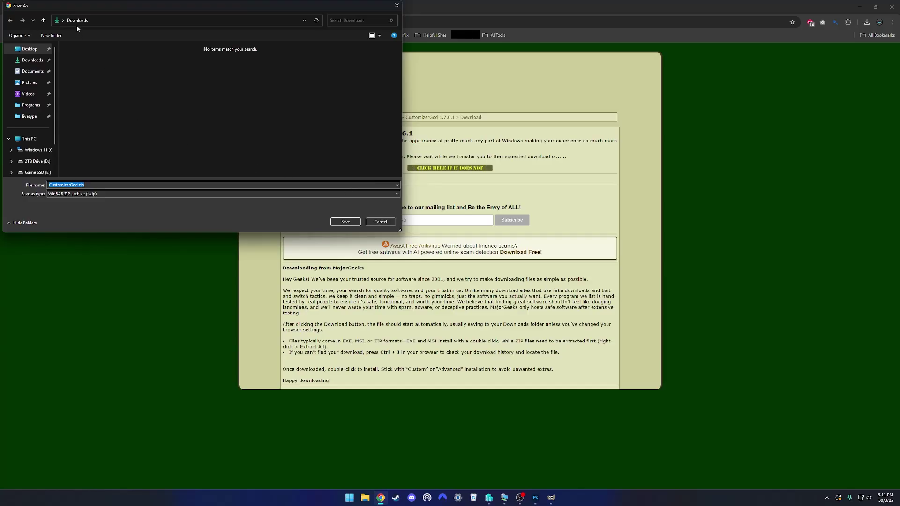
click(345, 222)
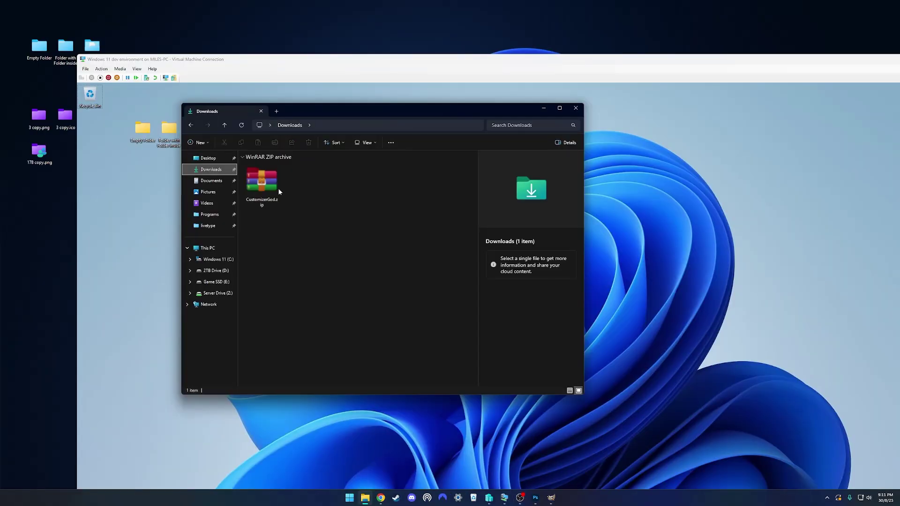
- Paste CustomizerGod.zip onto the full-screen virtual machine desktop
click(267, 183)
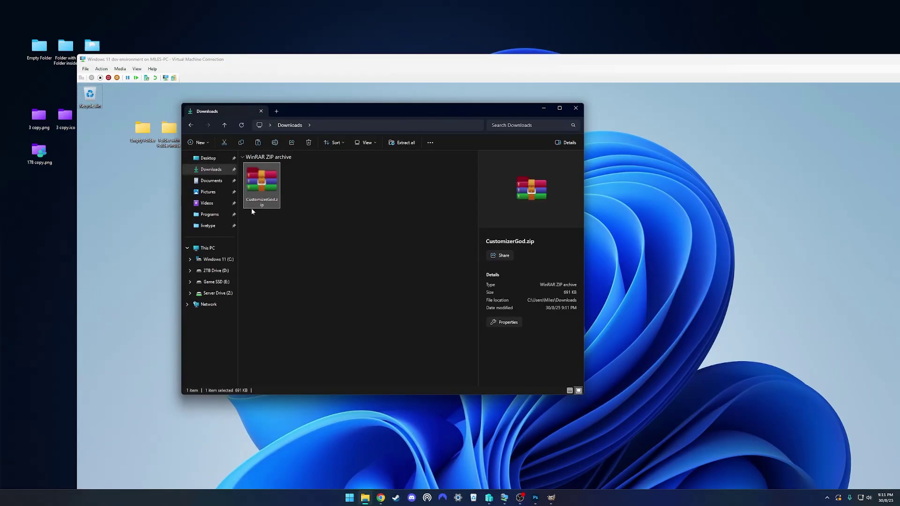
click(130, 176)
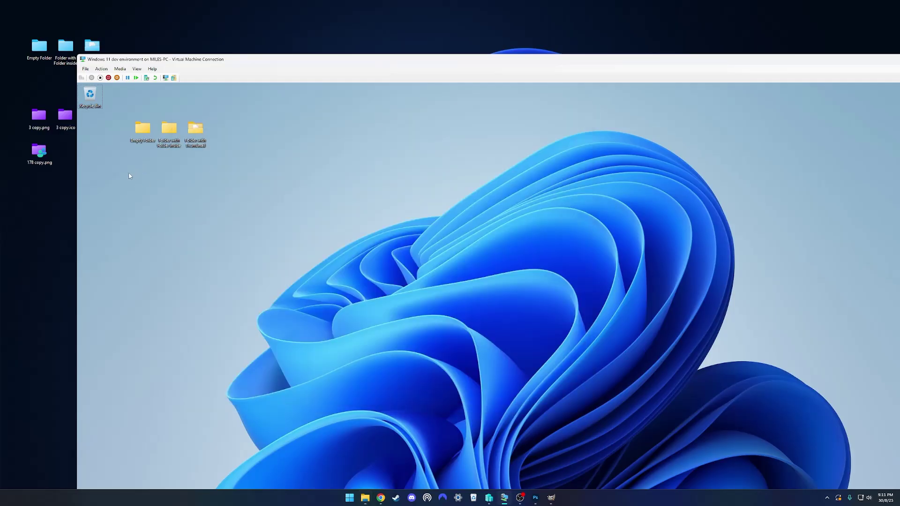
key(ctrl+v)
double_click(221, 60)
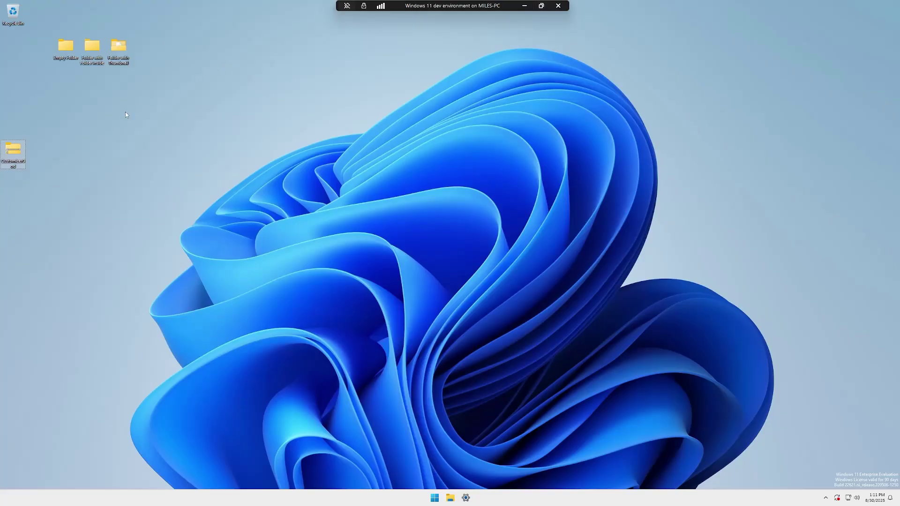
drag(18, 154, 97, 153)
- Copy the CustomizerGod app out of the zip beside it, then launch it
double_click(94, 153)
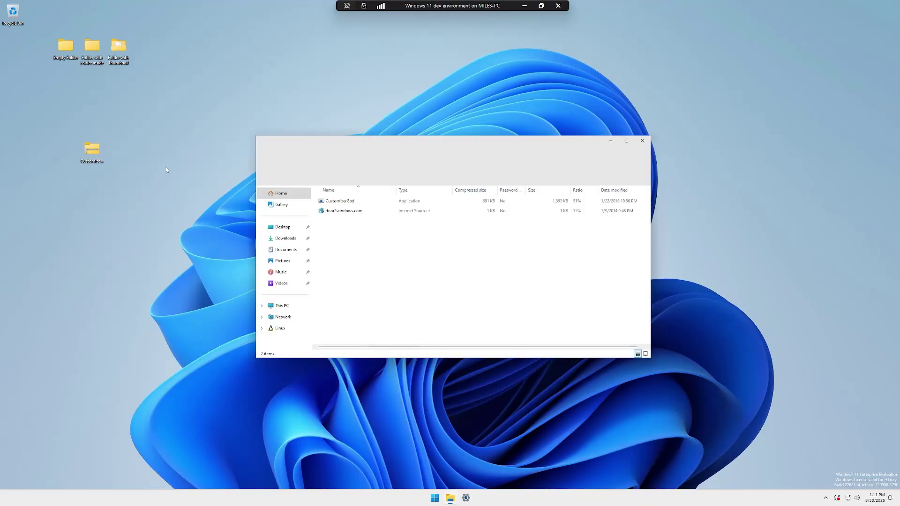
click(338, 201)
drag(363, 204, 266, 187)
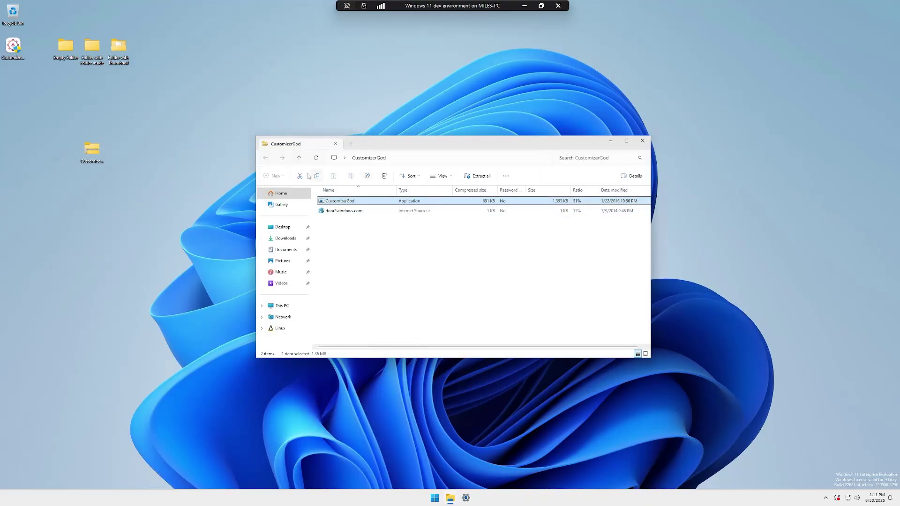
drag(14, 47, 120, 151)
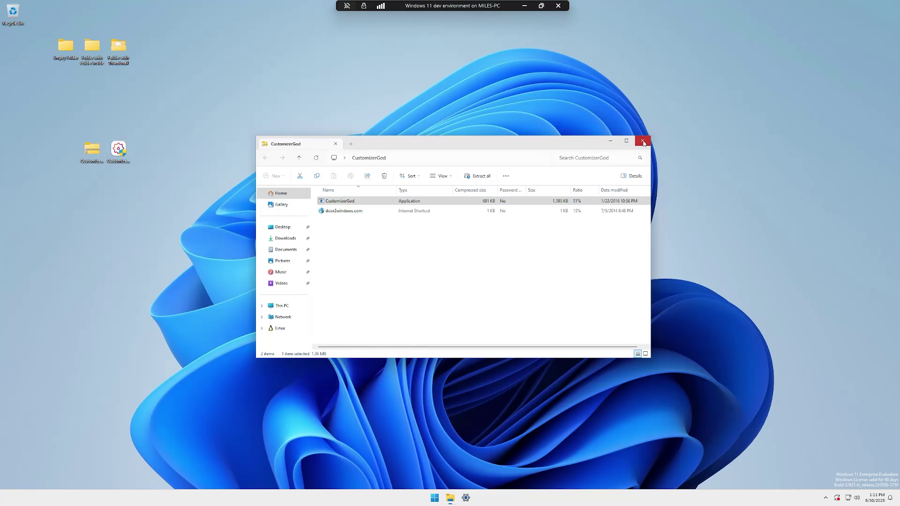
click(643, 141)
double_click(120, 151)
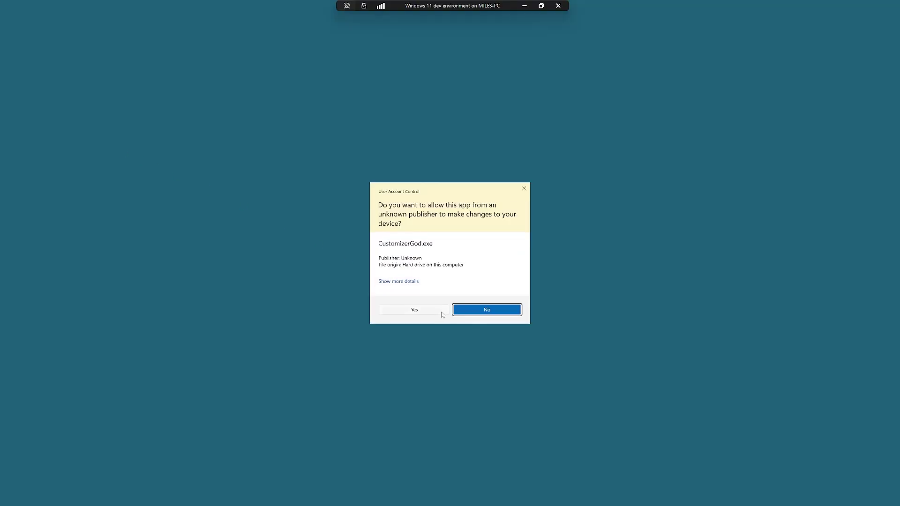
- Allow the UAC prompt, dismiss the resource error messages, and open the General Icons category
click(441, 313)
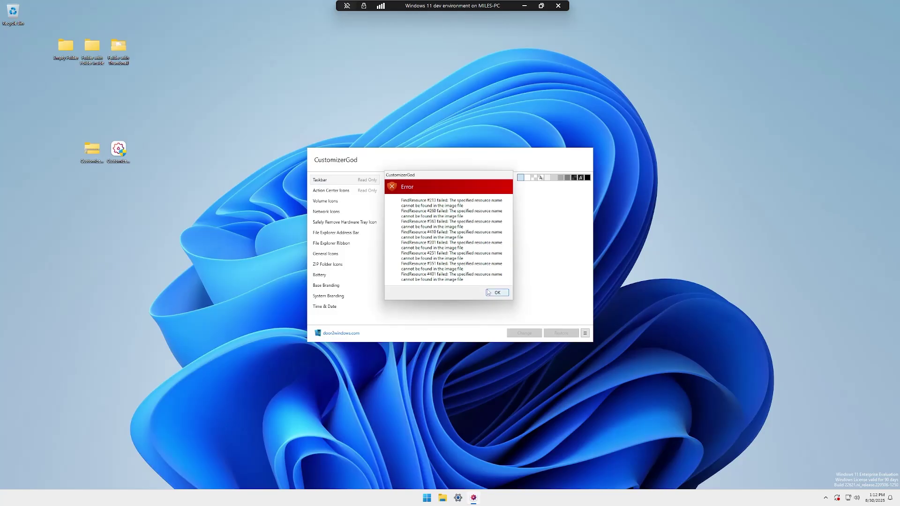
click(496, 293)
click(497, 292)
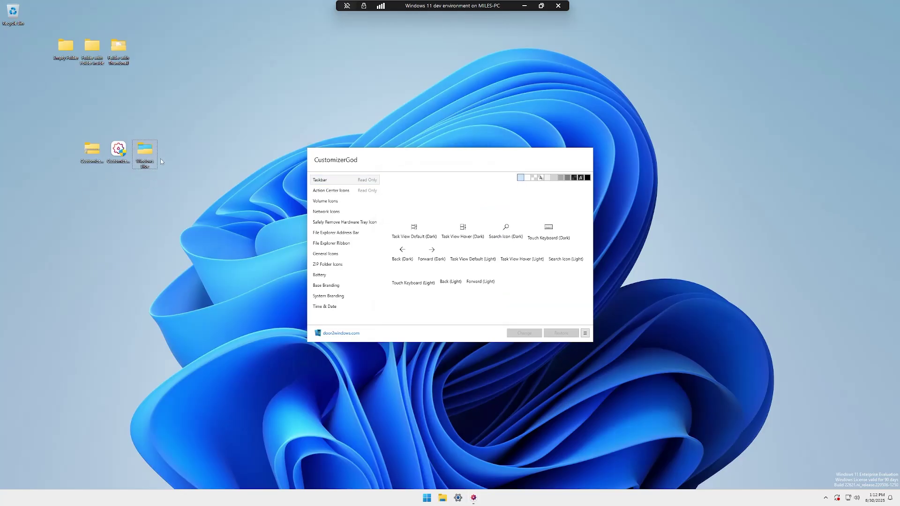
click(323, 191)
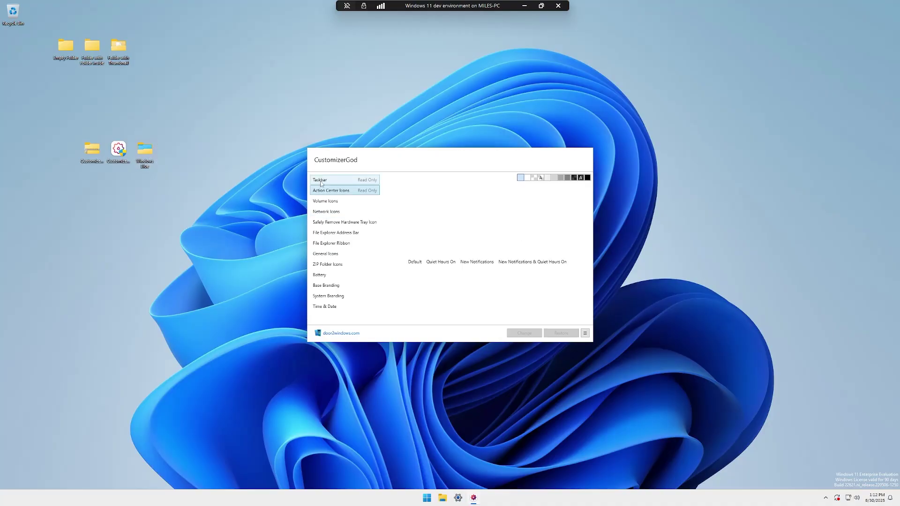
click(497, 293)
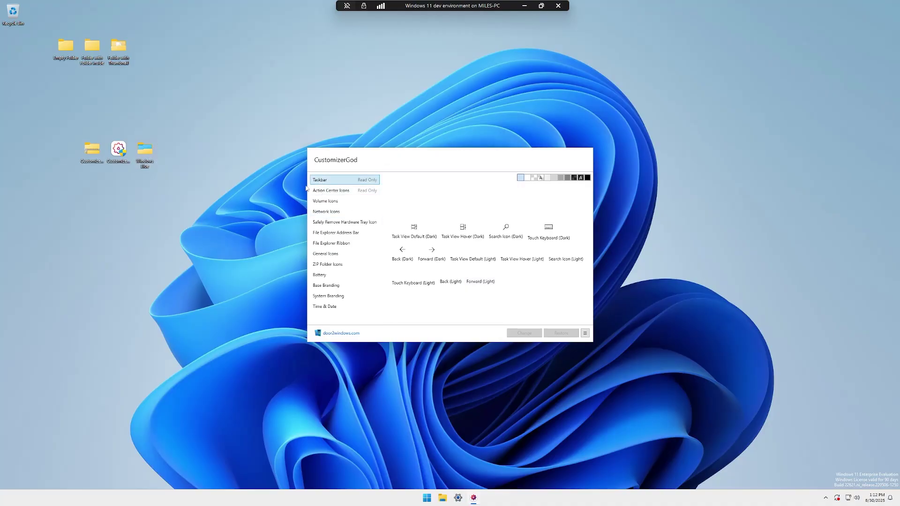
click(313, 191)
click(334, 256)
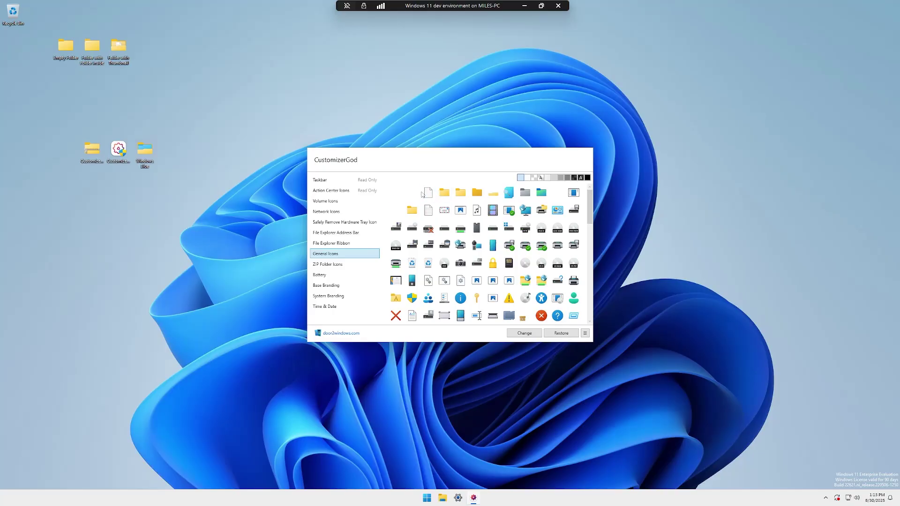
- Reveal the tools panel, widen the window, and select the yellow folder icon in the top row
click(586, 334)
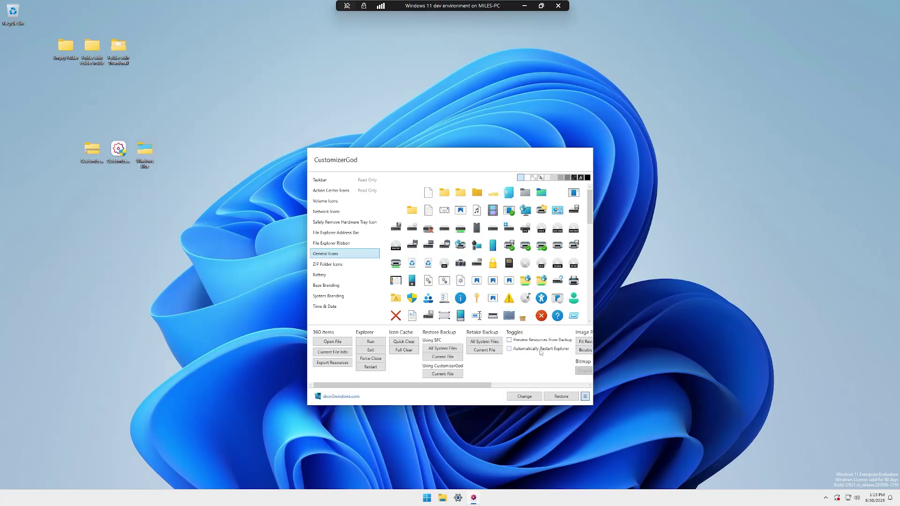
drag(593, 341, 773, 346)
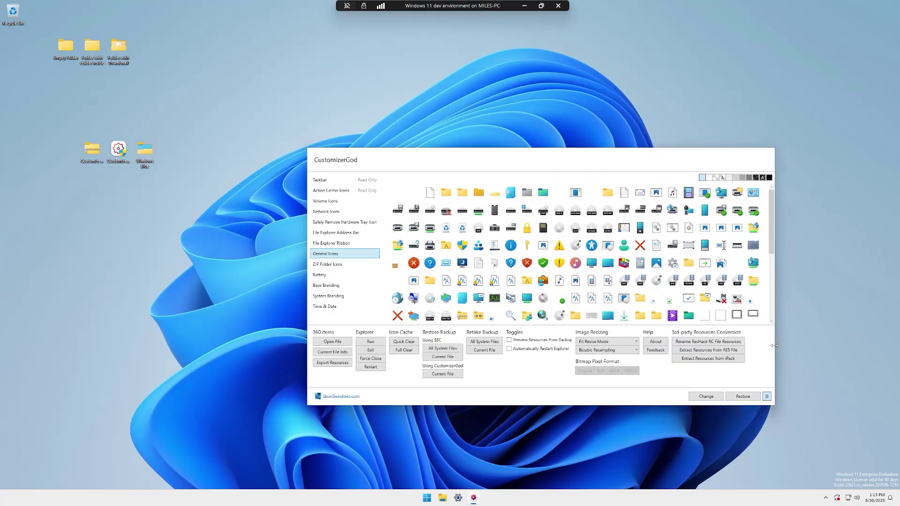
click(447, 193)
mouse_move(448, 193)
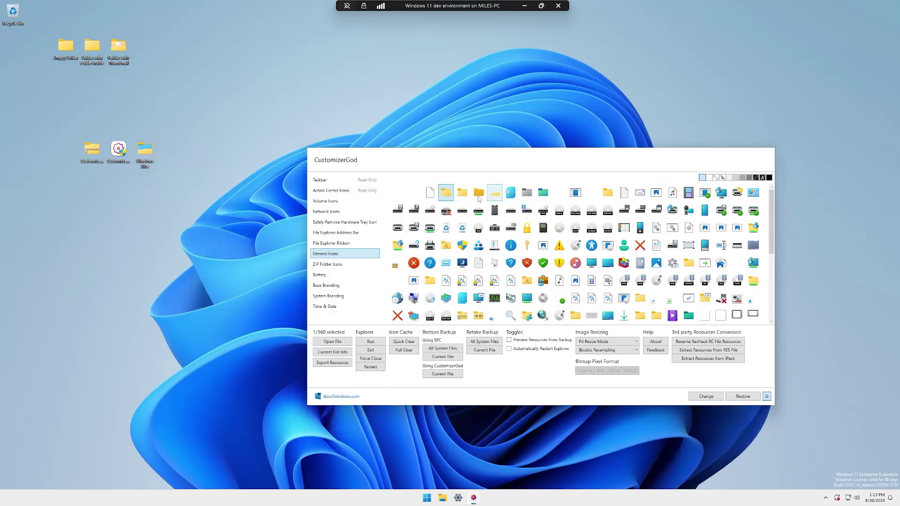
- Replace the first two yellow folder icons with blue folder images from Windows Blue
click(711, 397)
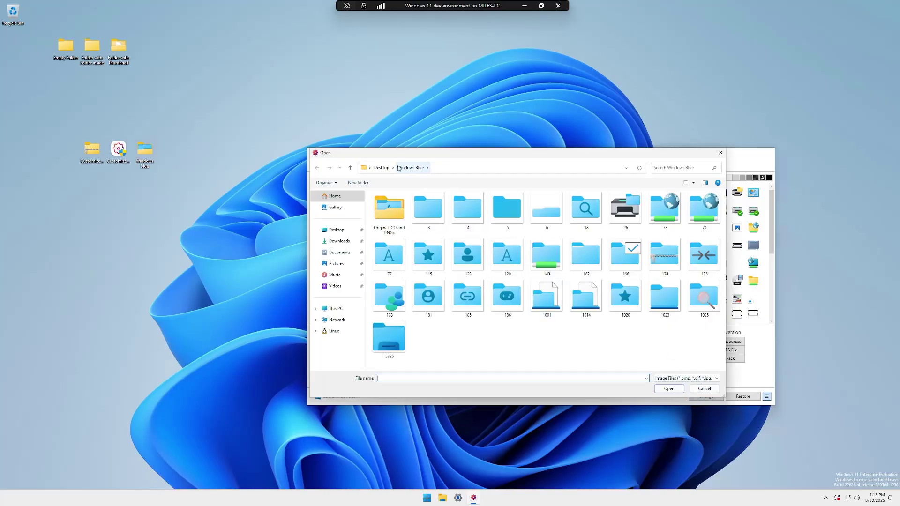
double_click(427, 213)
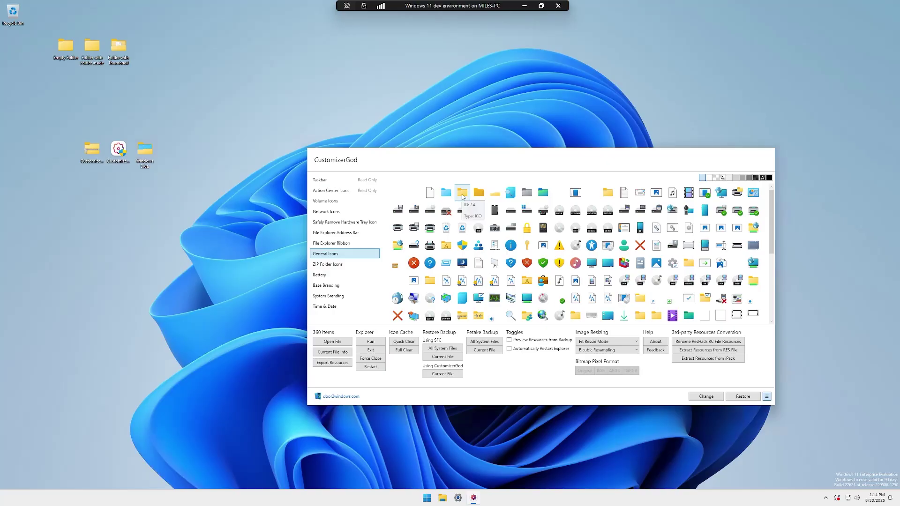
click(462, 196)
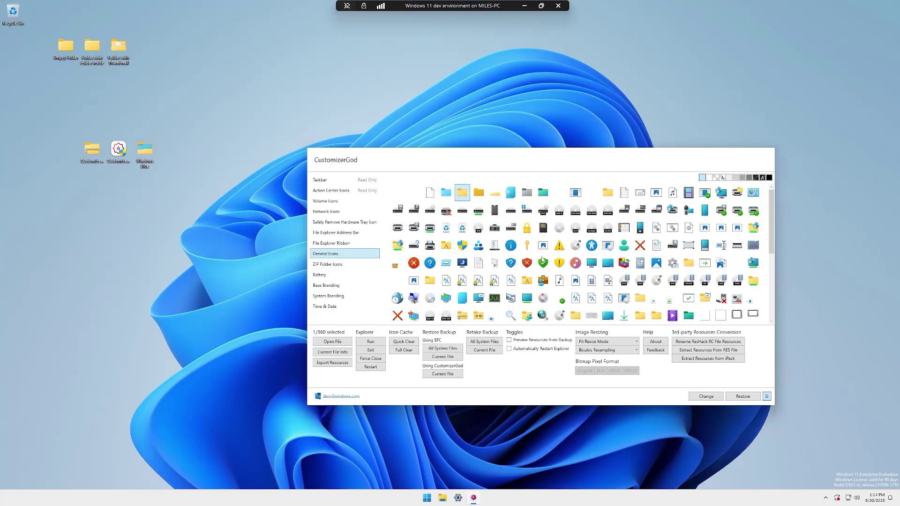
click(706, 396)
double_click(469, 217)
click(705, 399)
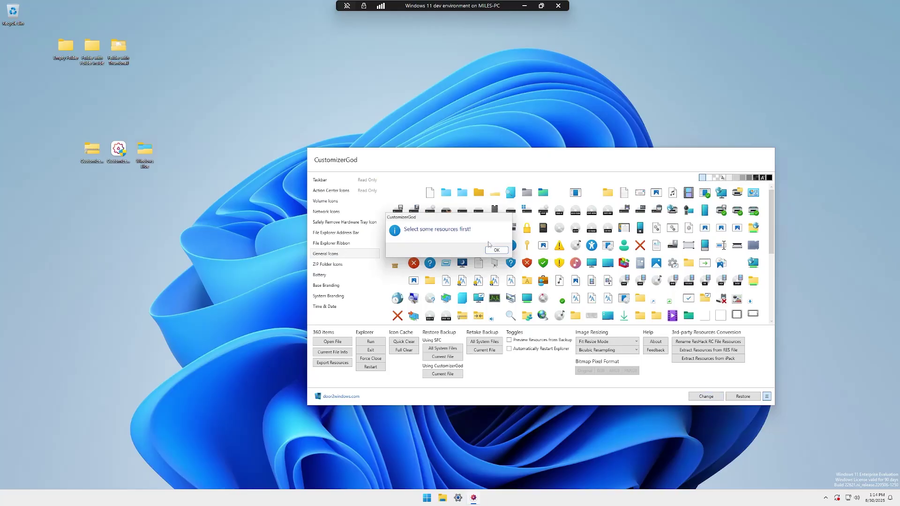
click(495, 250)
- Replace the next folder icon with a blue image and the pale yellow one with pale blue folder image 6
click(473, 193)
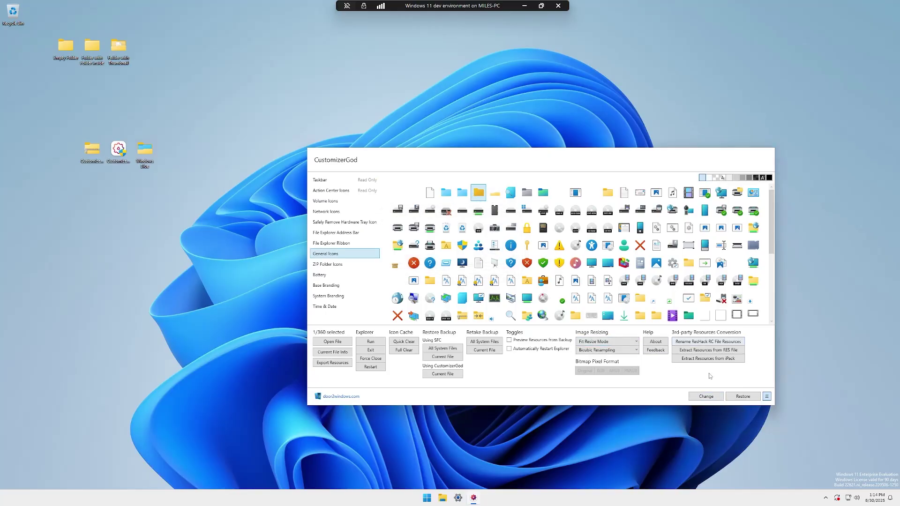
click(706, 396)
double_click(514, 219)
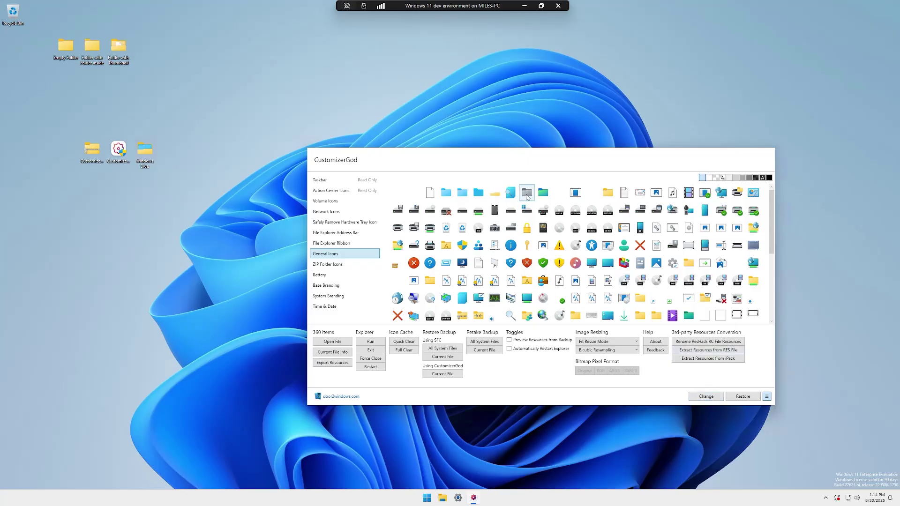
click(495, 193)
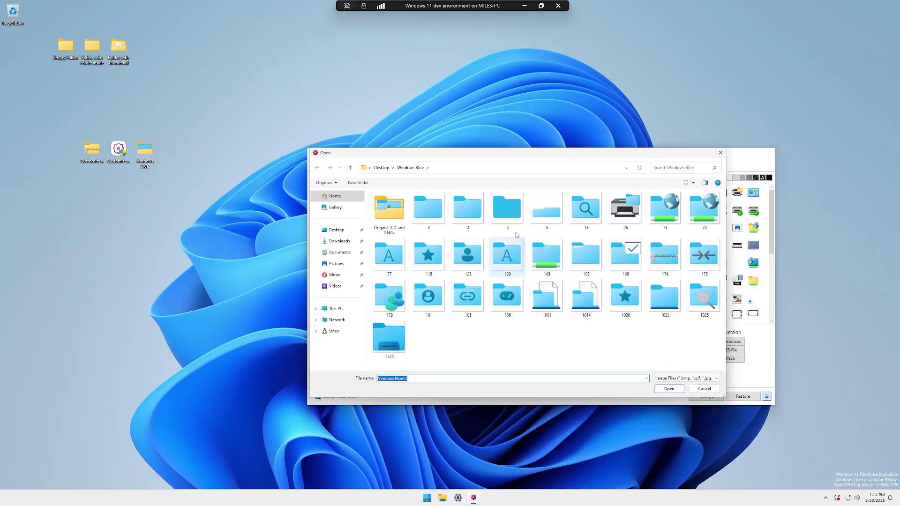
double_click(547, 208)
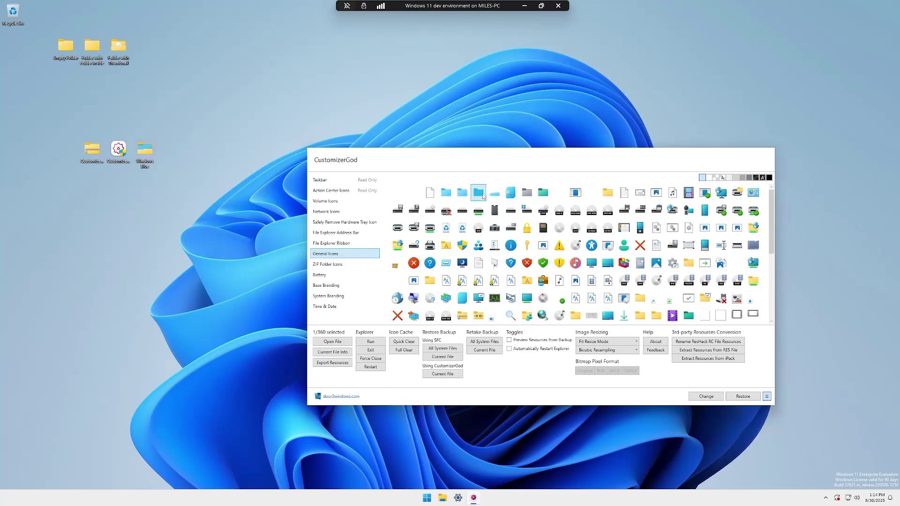
- Replace two more folder icons with the blue 5 and blue 6 ICOs from Original ICO and PNGs
click(706, 396)
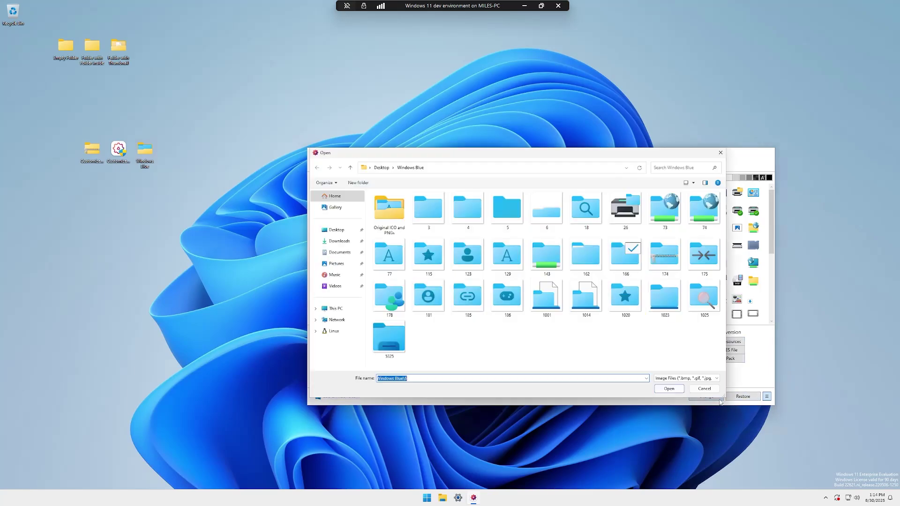
double_click(393, 207)
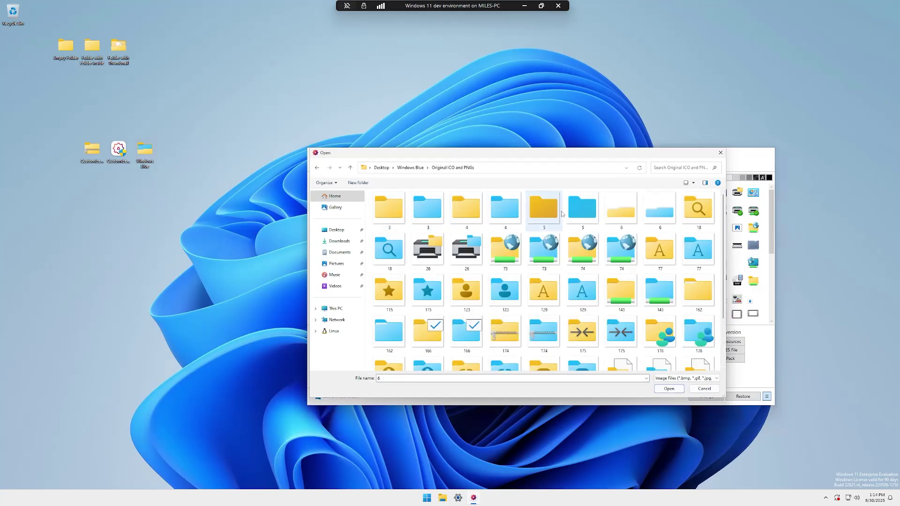
double_click(577, 213)
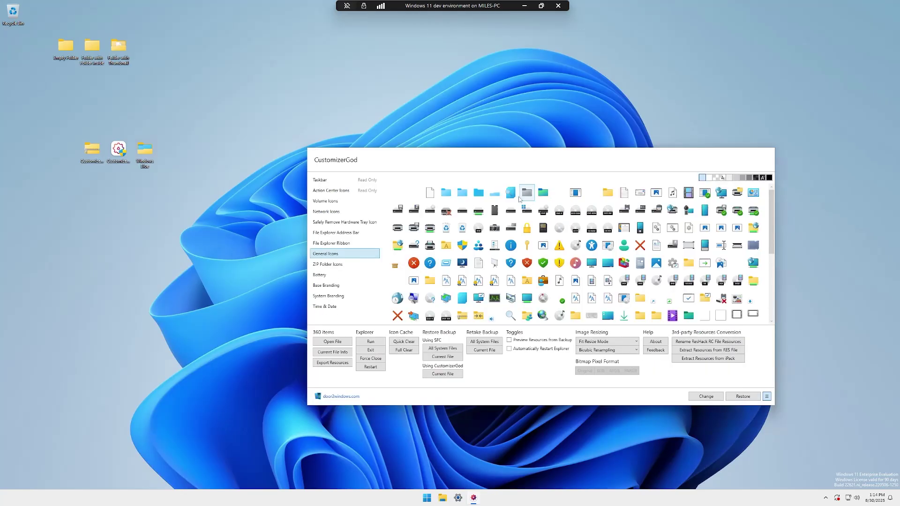
click(706, 396)
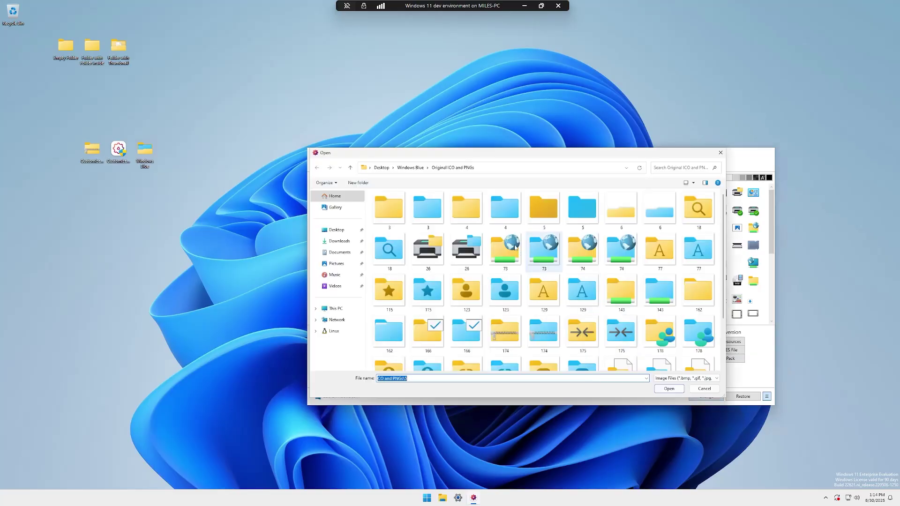
double_click(659, 218)
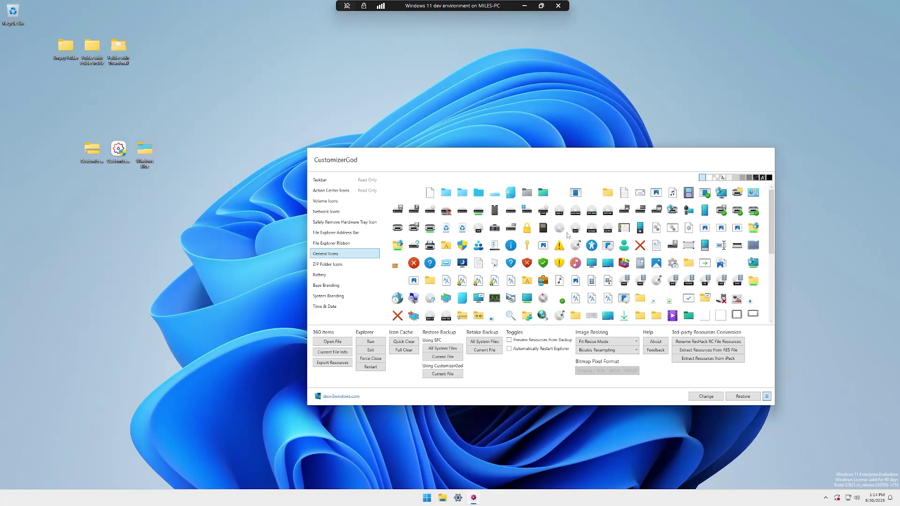
click(607, 192)
click(706, 397)
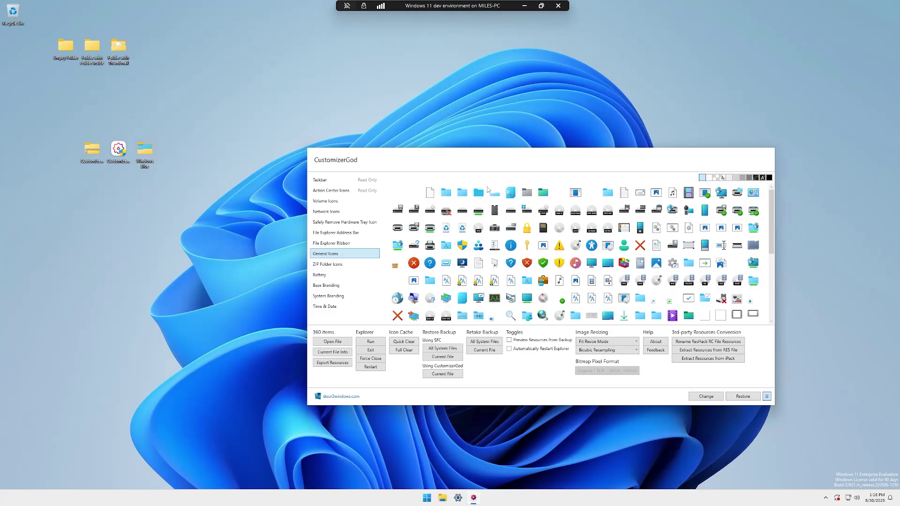
- Restart Windows Explorer from Task Manager
click(586, 500)
right_click(585, 500)
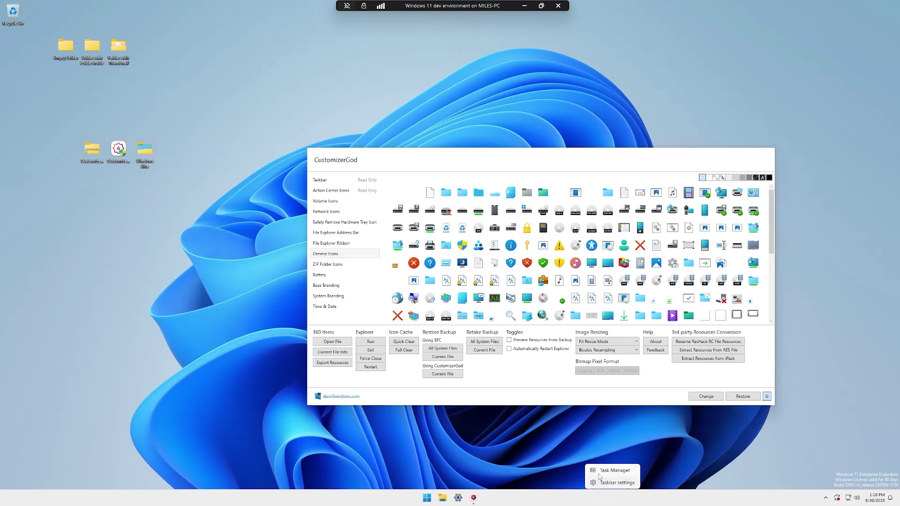
click(604, 471)
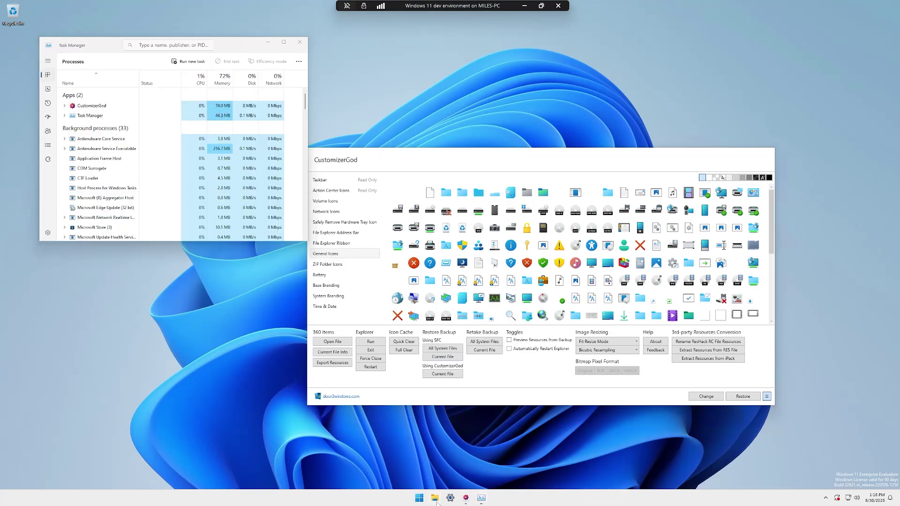
key(super+e)
click(92, 126)
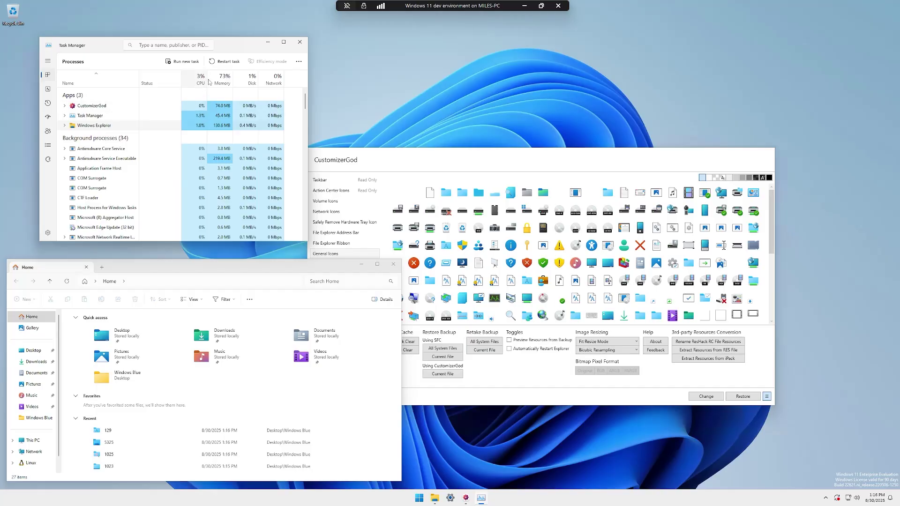
click(227, 62)
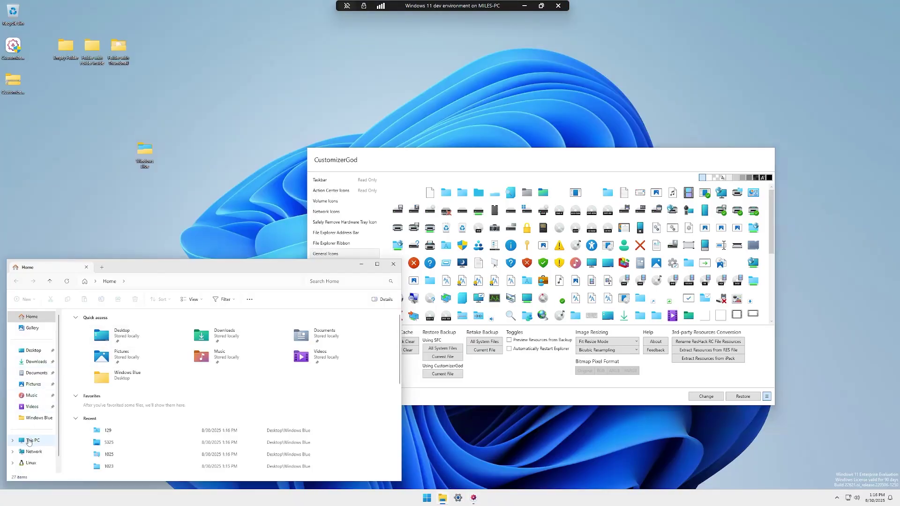
- Run Disk Cleanup on Windows (C:) to delete 13.0 MB of cached thumbnails
click(30, 441)
click(100, 331)
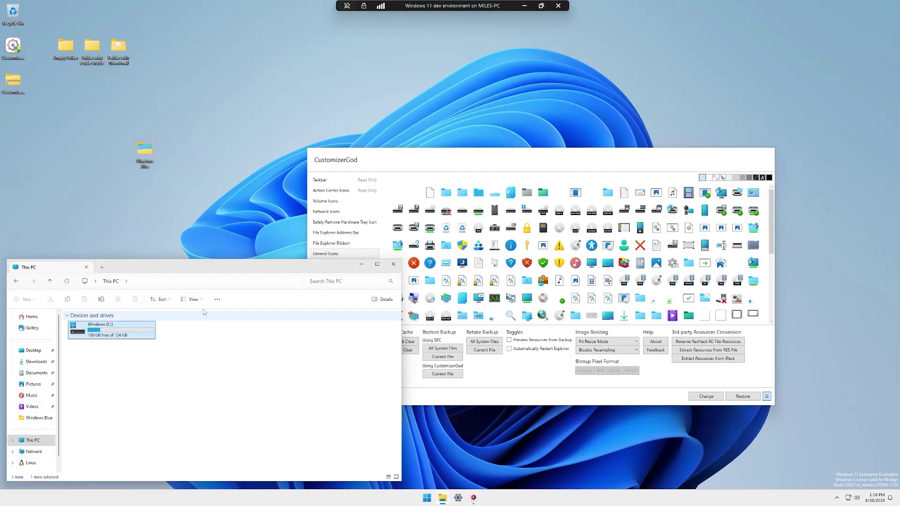
click(216, 300)
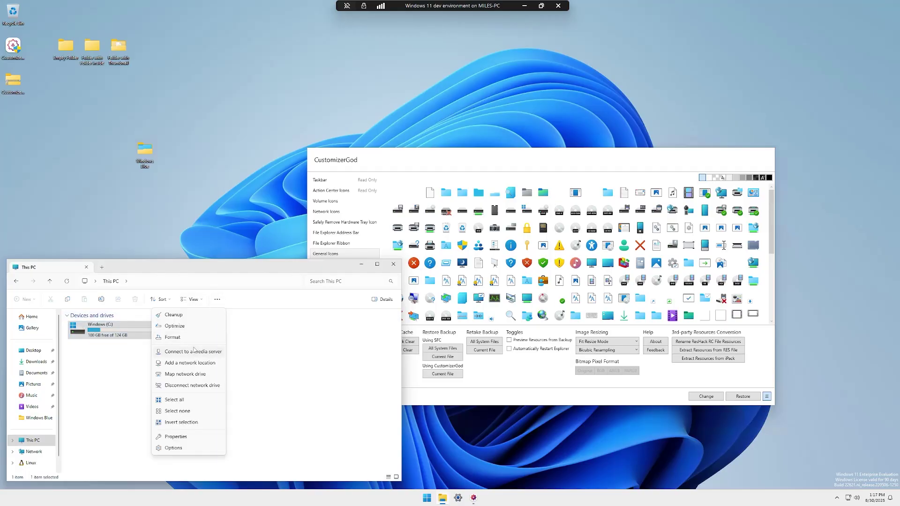
click(190, 328)
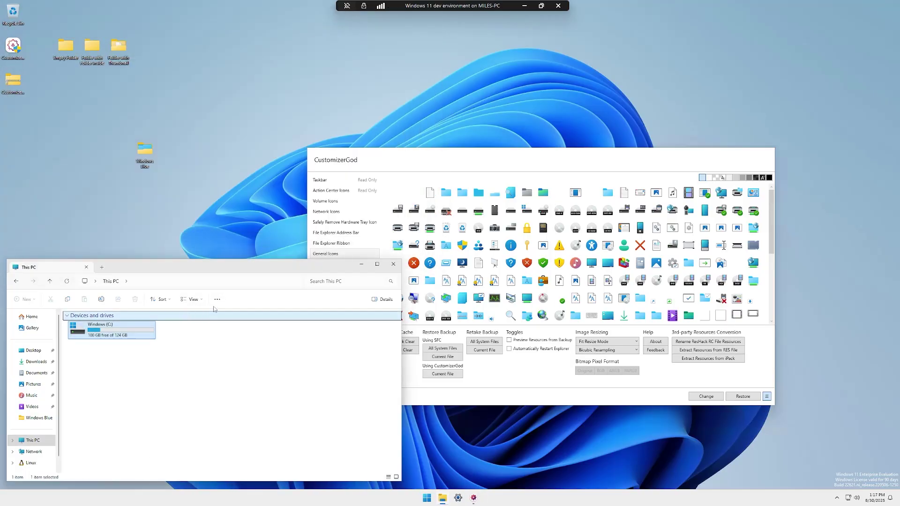
click(216, 300)
click(202, 314)
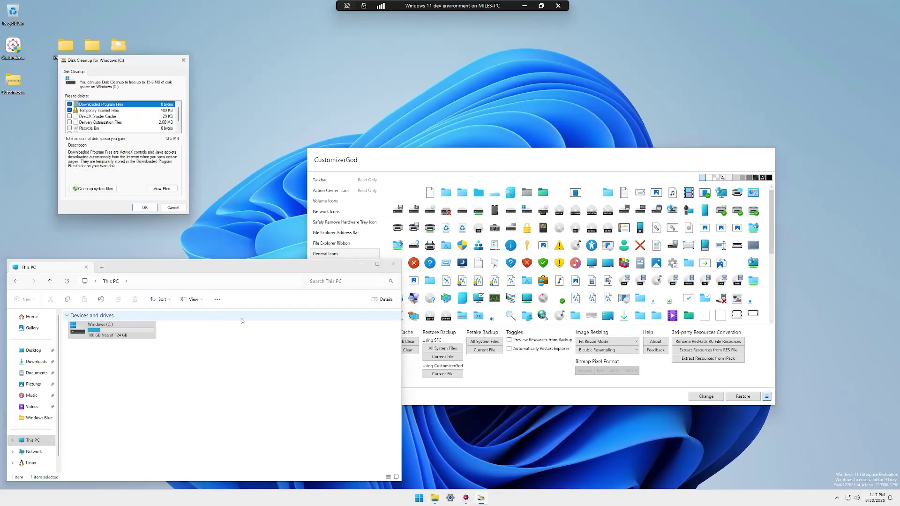
scroll(77, 122, down, 1)
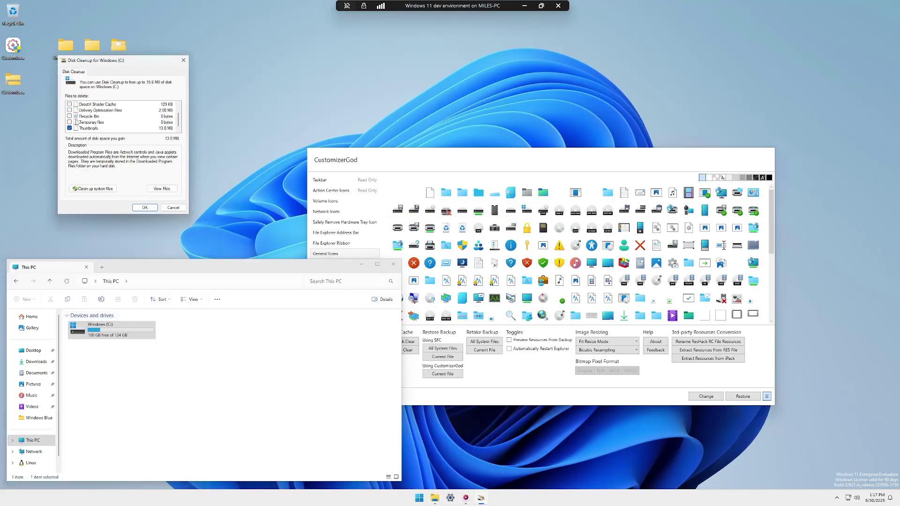
click(146, 209)
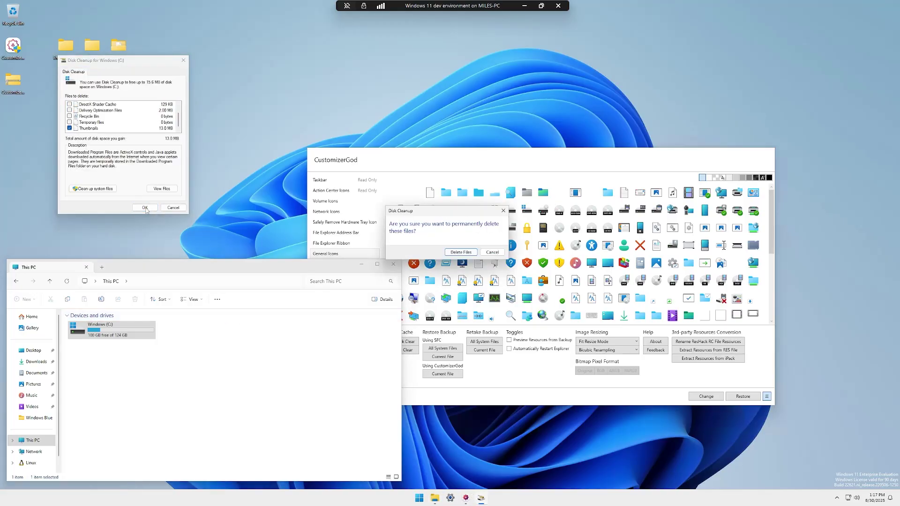
click(472, 257)
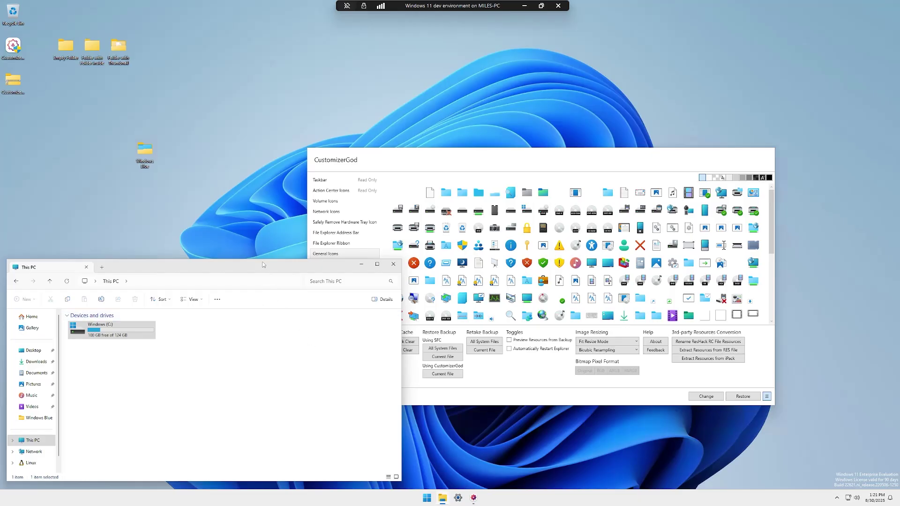
- Restart Windows Explorer again and move the Windows Blue desktop folder higher
right_click(568, 497)
click(590, 471)
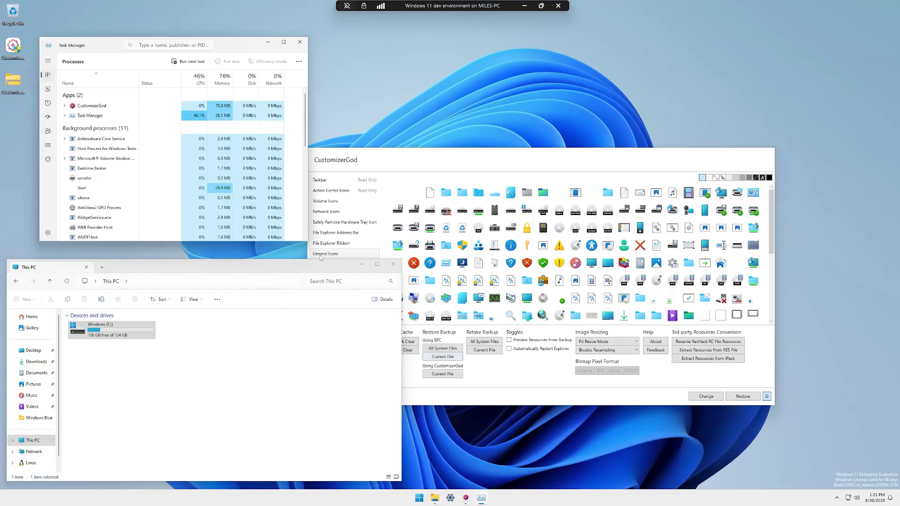
click(94, 125)
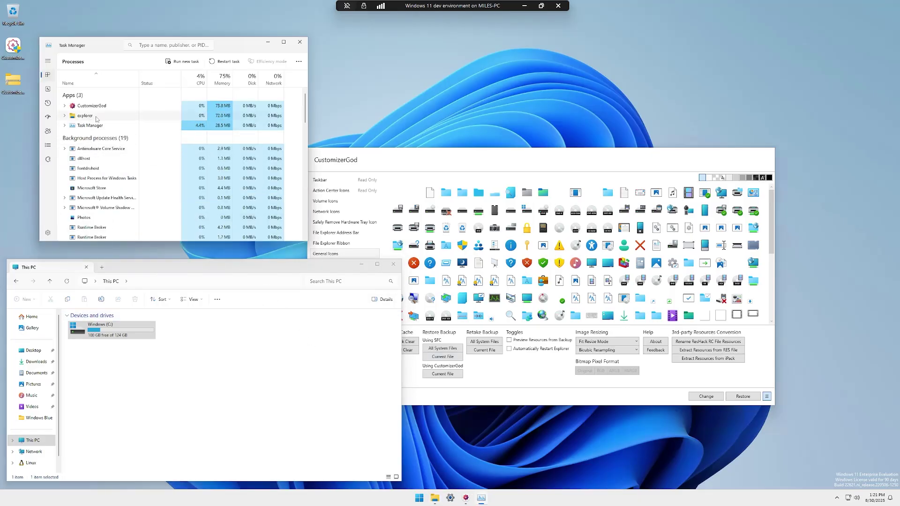
click(227, 62)
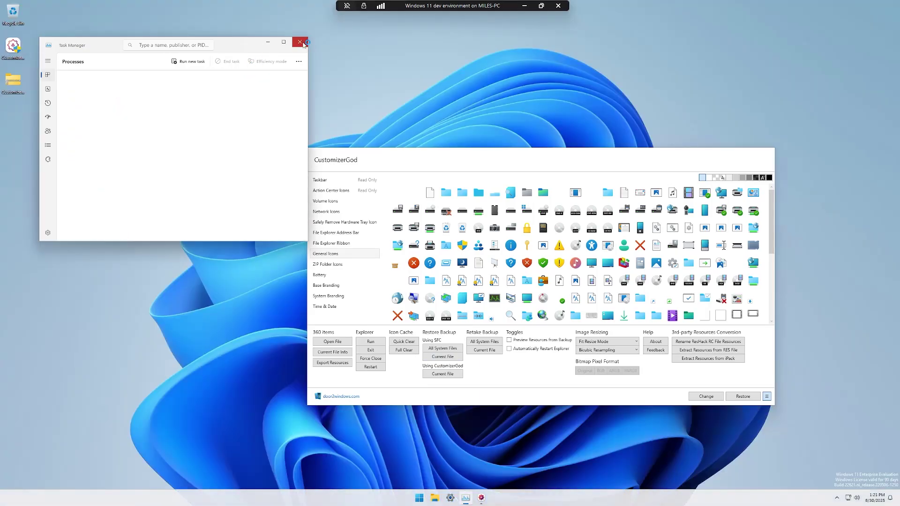
drag(143, 151, 112, 118)
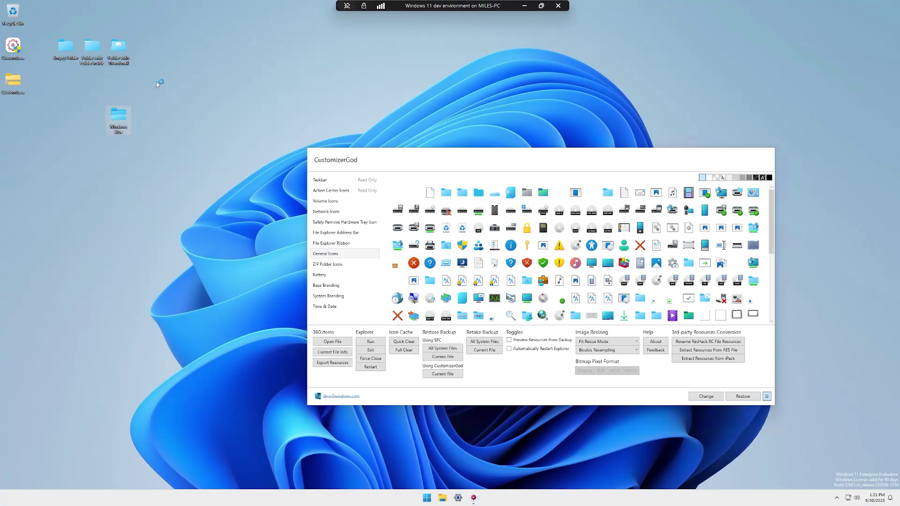
- Close CustomizerGod and open Windows (C:) to see its five folders with blue icons
click(765, 153)
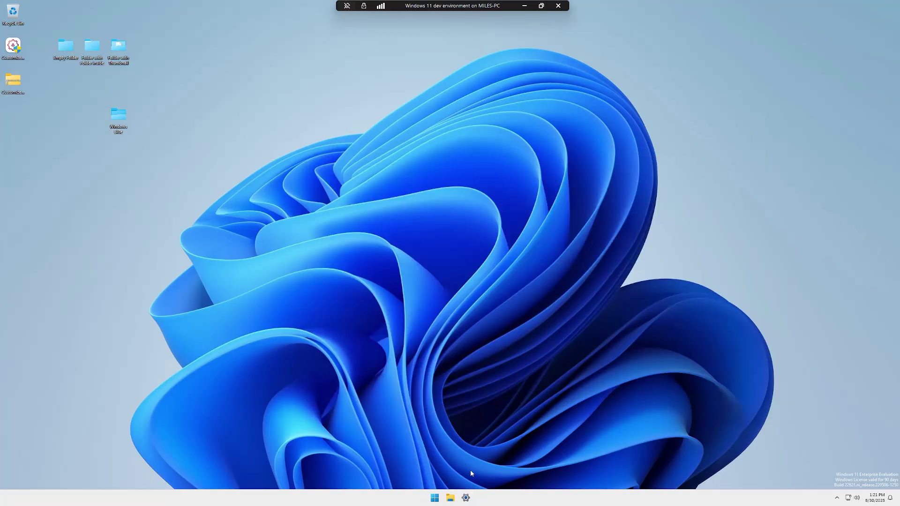
click(453, 503)
click(37, 424)
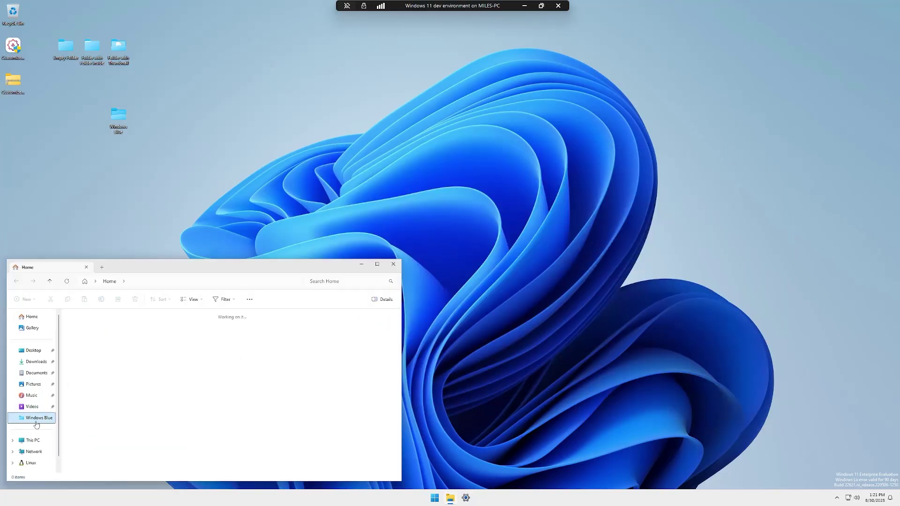
click(32, 440)
double_click(96, 330)
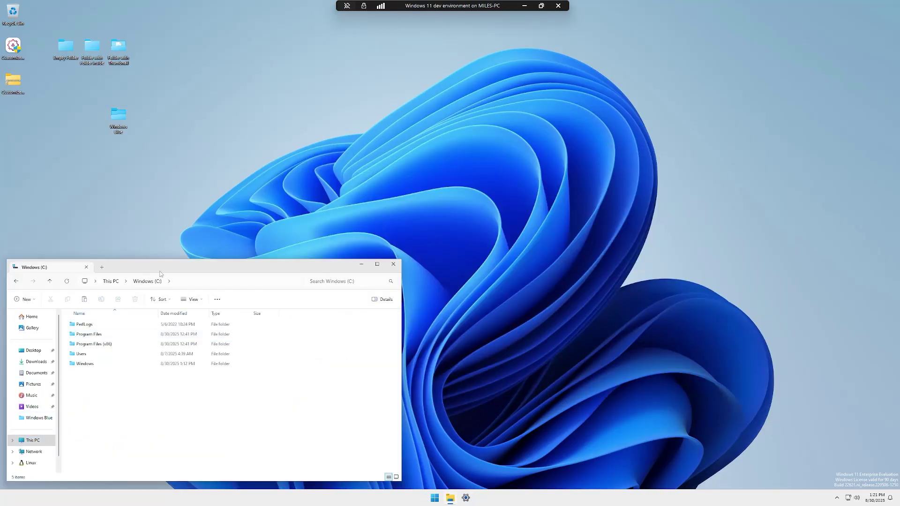
drag(160, 274, 313, 103)
click(13, 82)
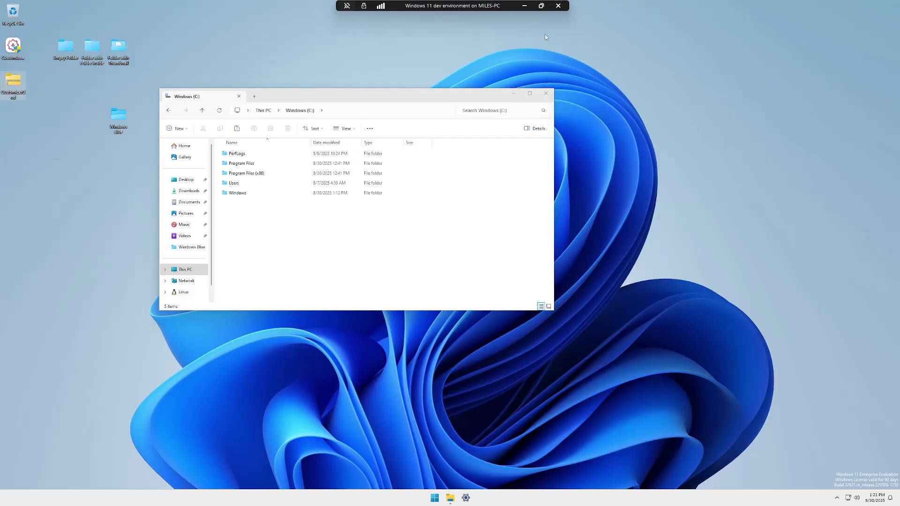
- On the host PC, check CustomizerGod.zip in Downloads, then view Windows 11 (C:) with blue folders
click(525, 6)
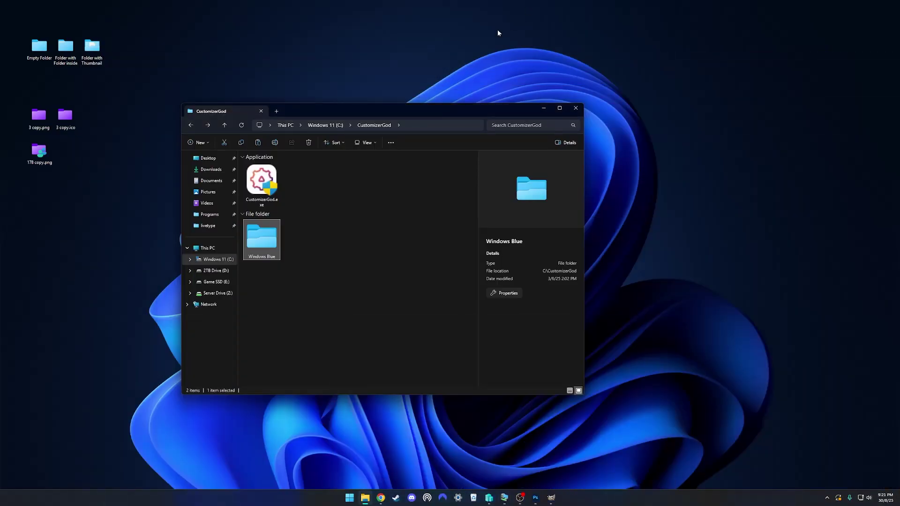
click(211, 169)
click(273, 186)
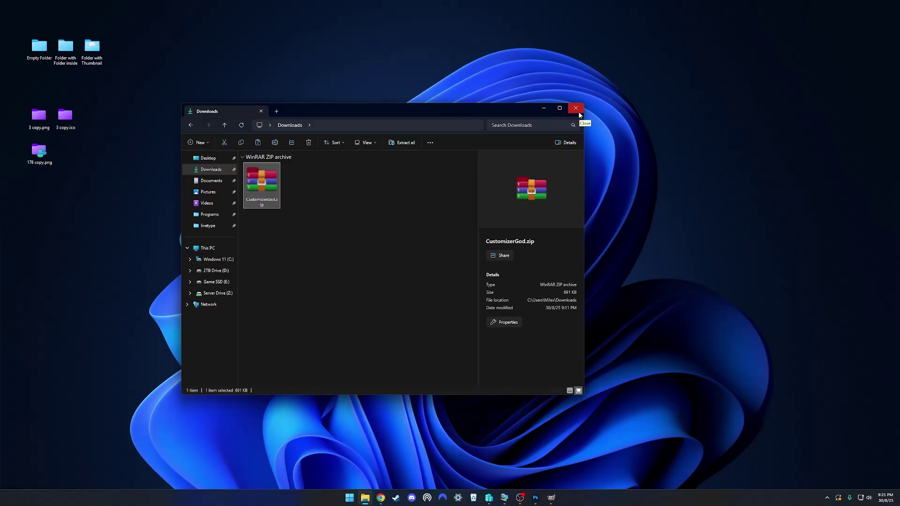
click(218, 259)
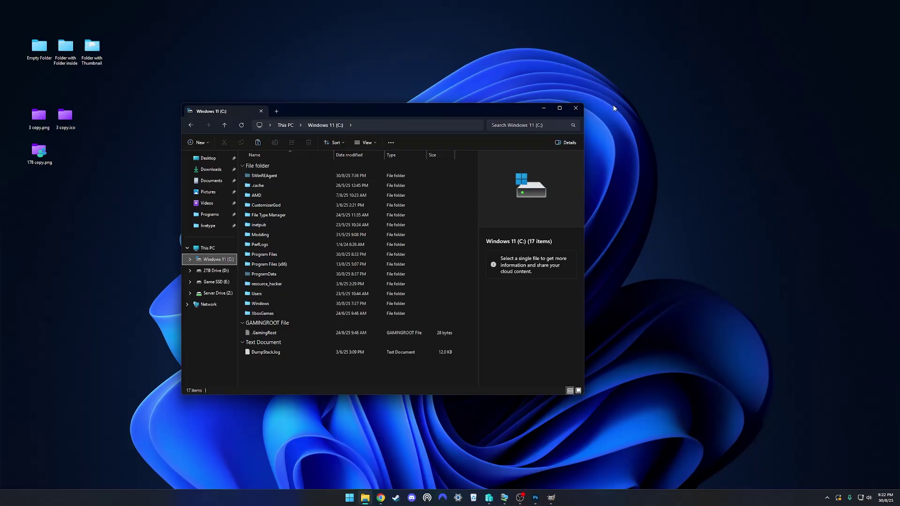
click(669, 192)
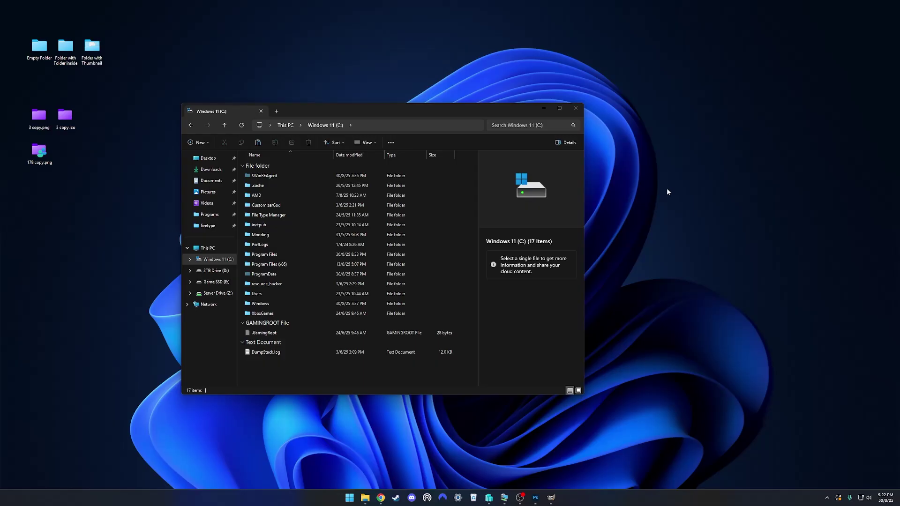
- Bring up the PowerToys Run launcher with Alt+Space and dismiss it
key(alt+space)
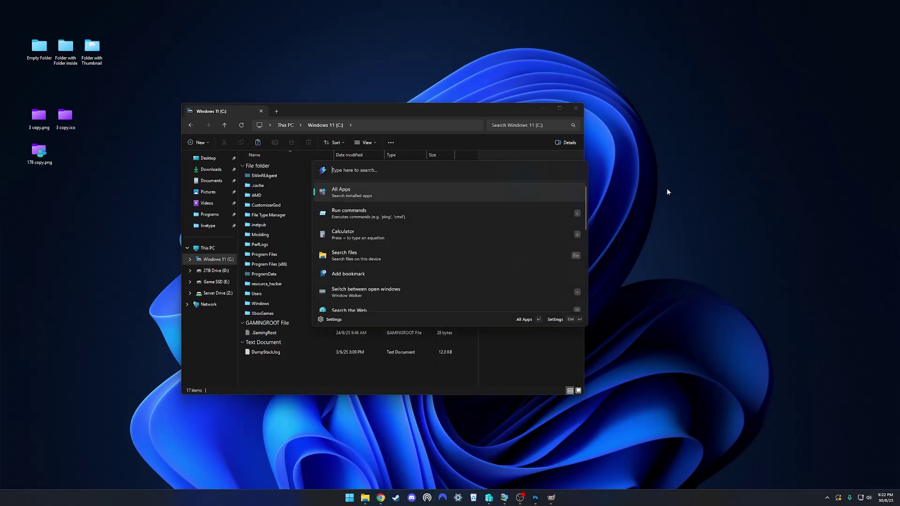
key(Escape)
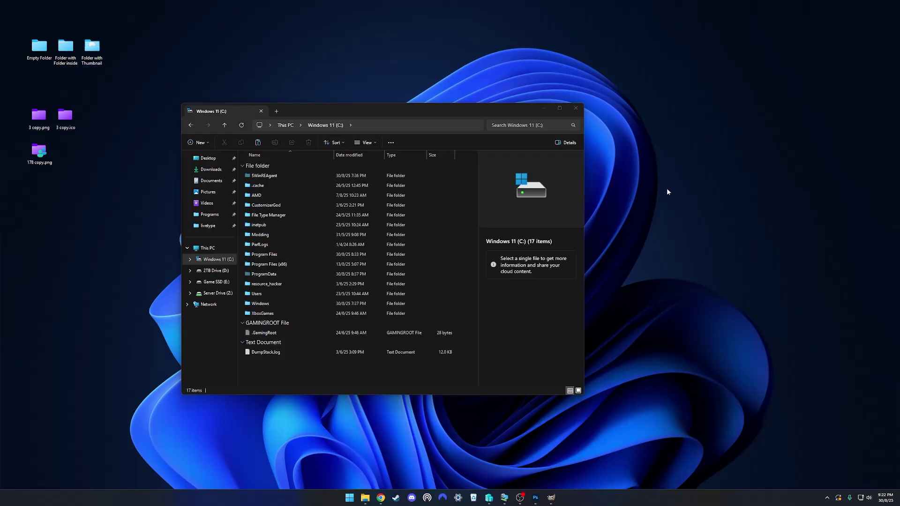